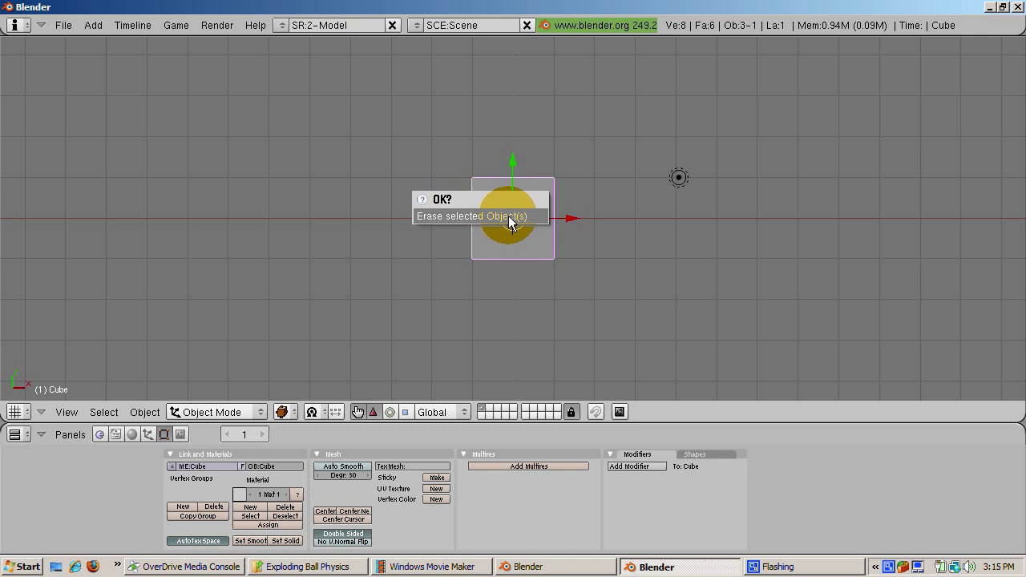
- Delete the default cube, switch to front view, hide the gizmo, and add a 32×32 UV sphere
left_click(509, 217)
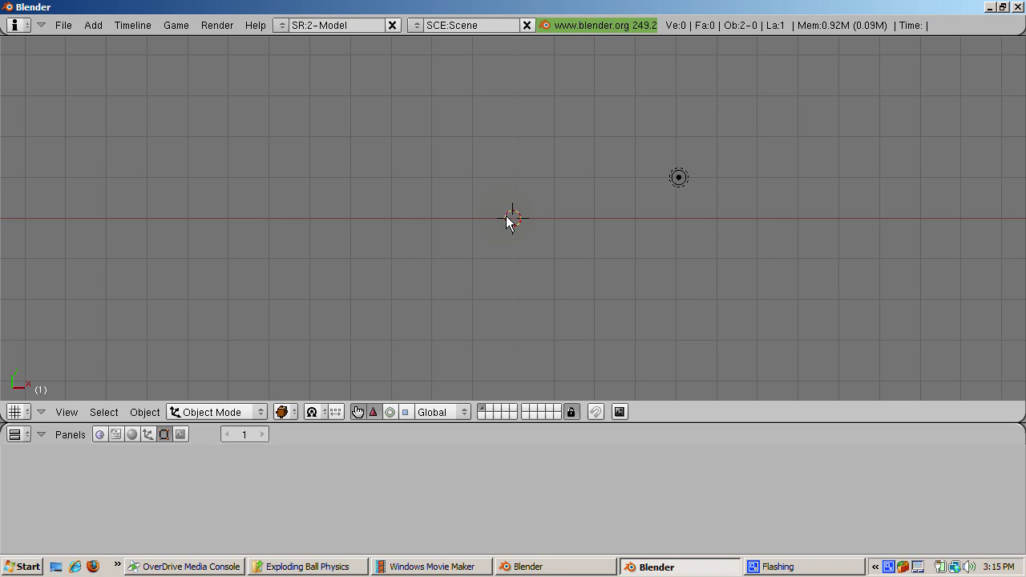
key("KP_1")
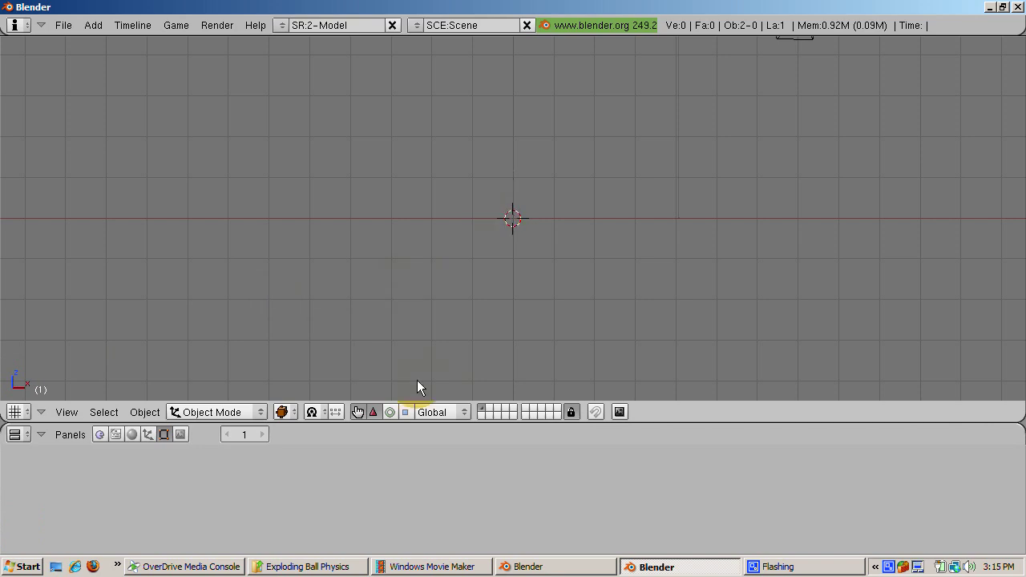
left_click(356, 410)
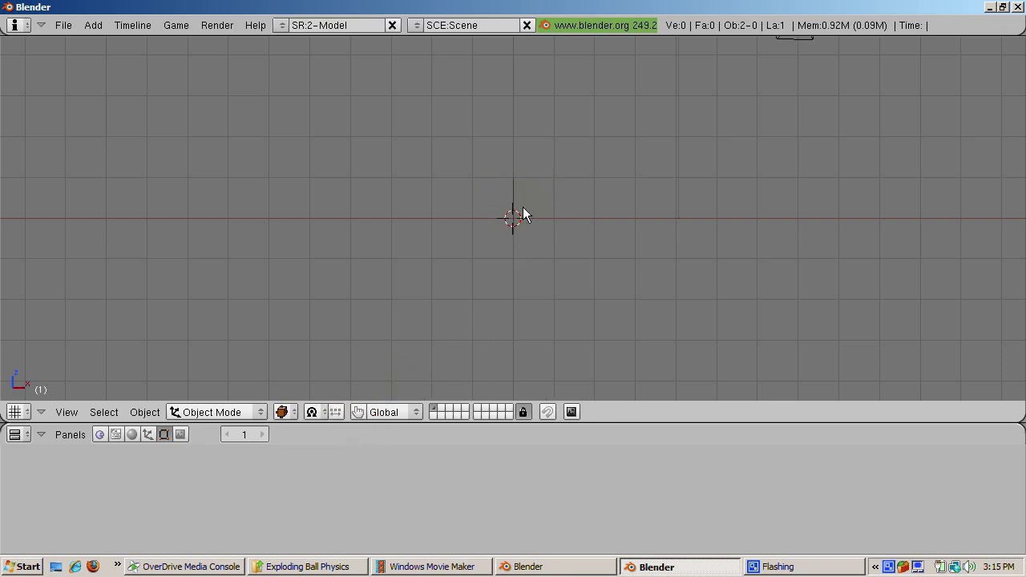
left_click_drag(531, 198, 687, 245)
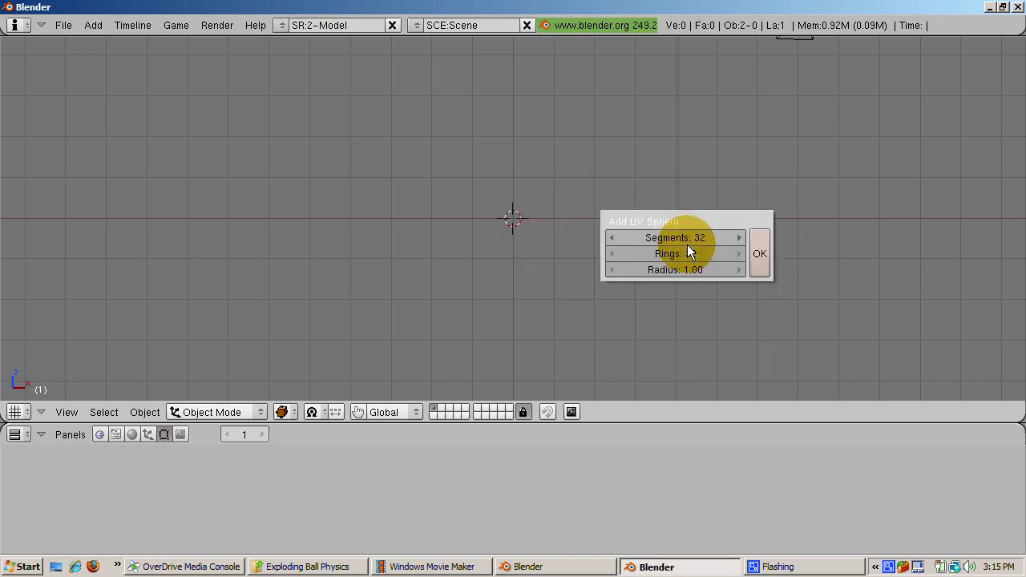
left_click(760, 254)
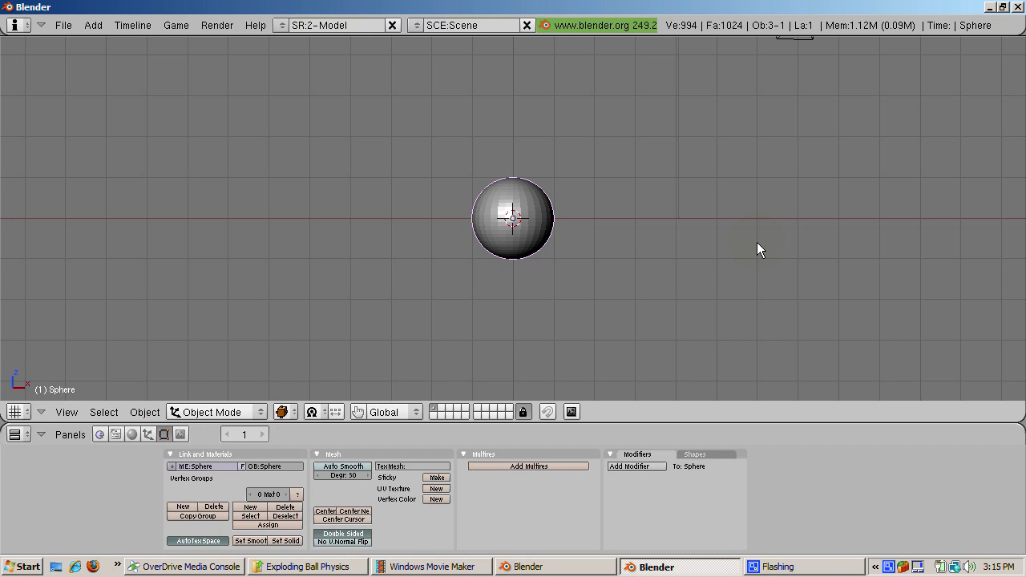
- Scale the sphere by 2, give it a new pure blue material (R 0, G 0), and set smooth shading
type("s2")
key("Return")
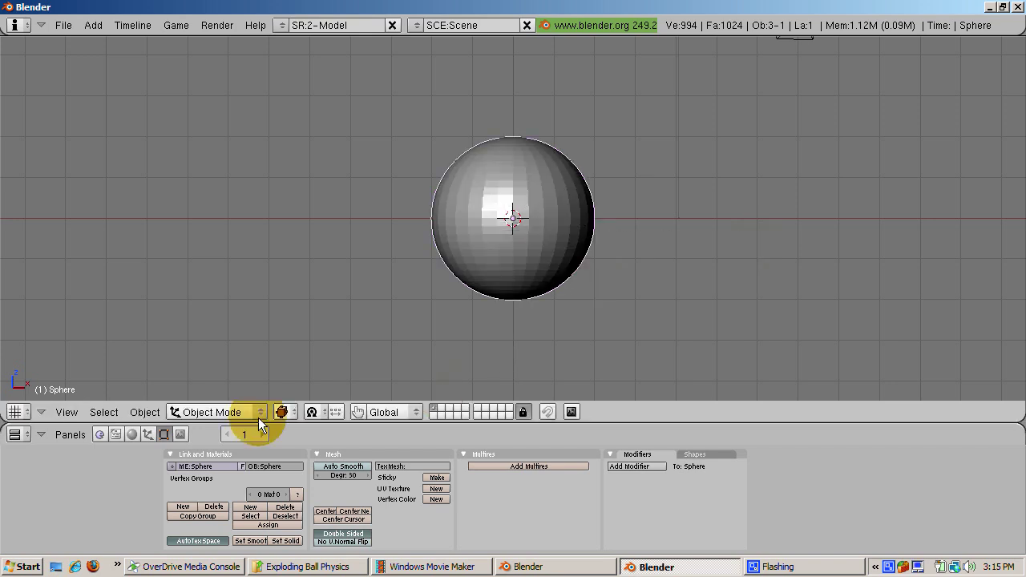
left_click(130, 431)
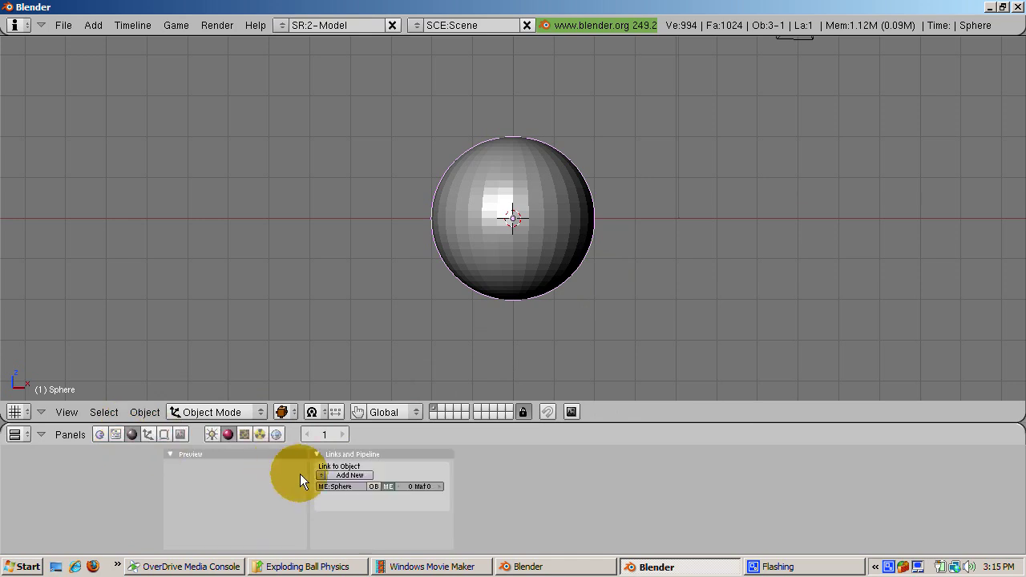
left_click(351, 475)
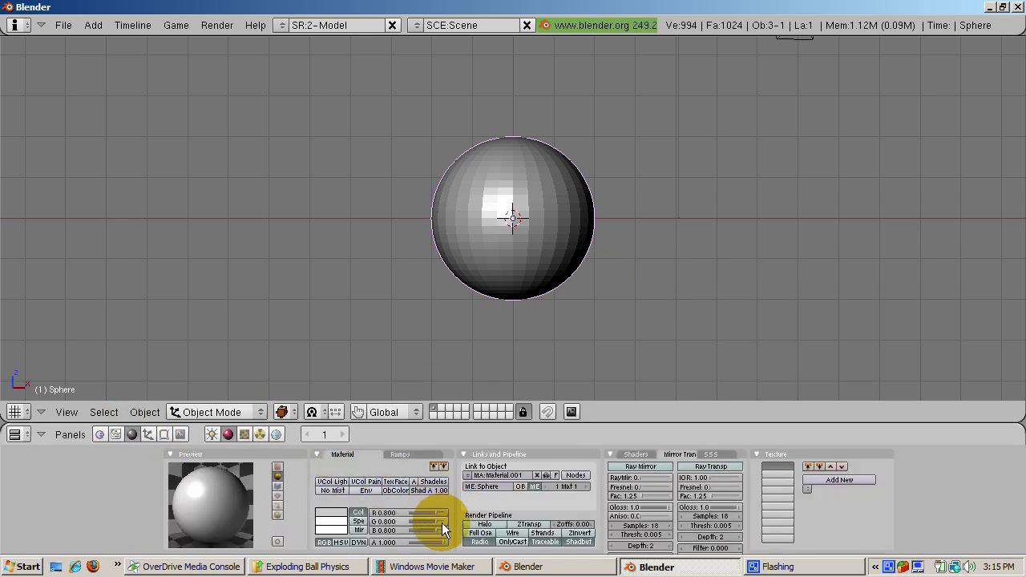
left_click_drag(440, 521, 408, 521)
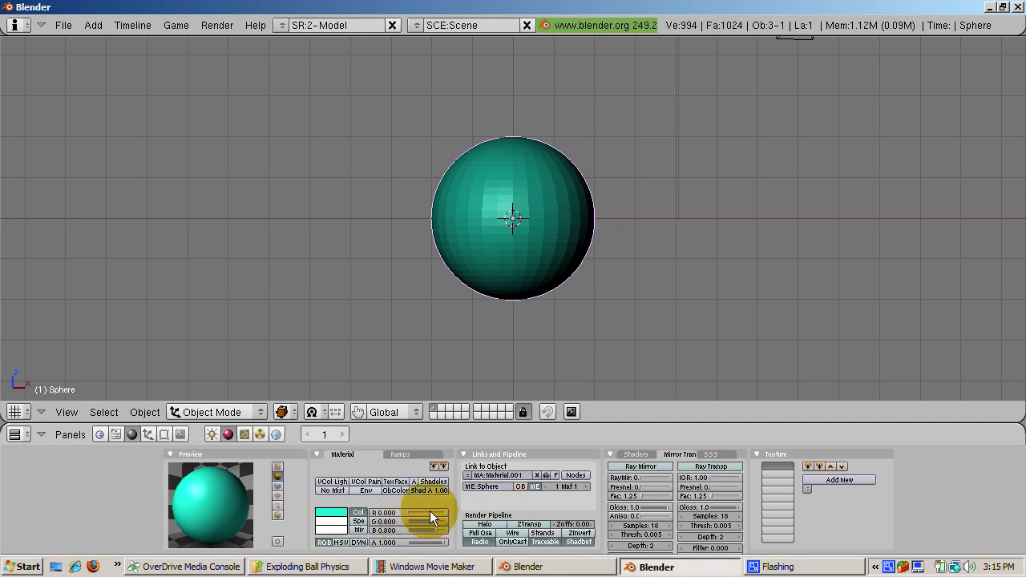
mouse_move(429, 519)
left_mouse_down()
mouse_move(406, 525)
mouse_move(442, 527)
left_mouse_up()
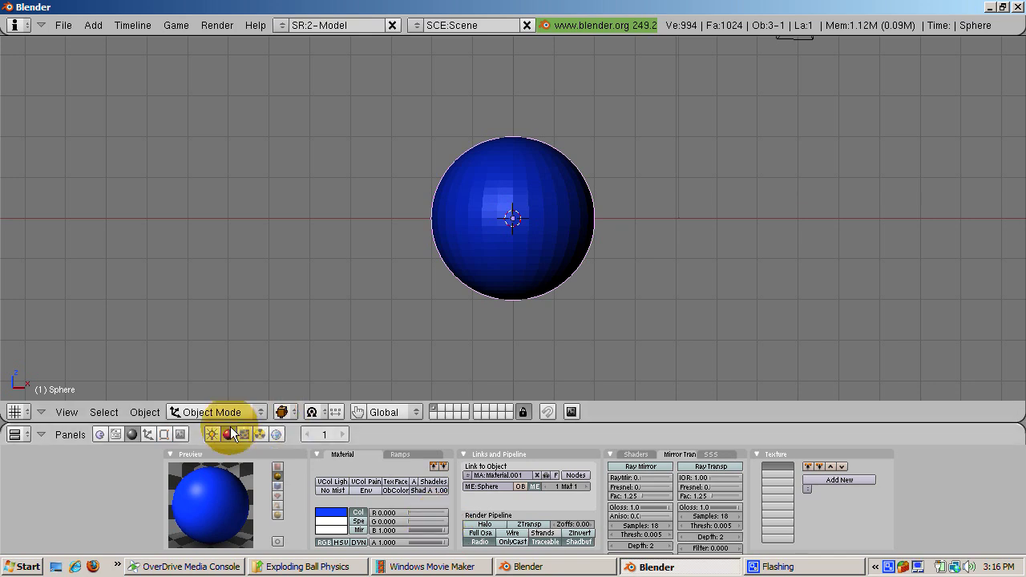
left_click(166, 433)
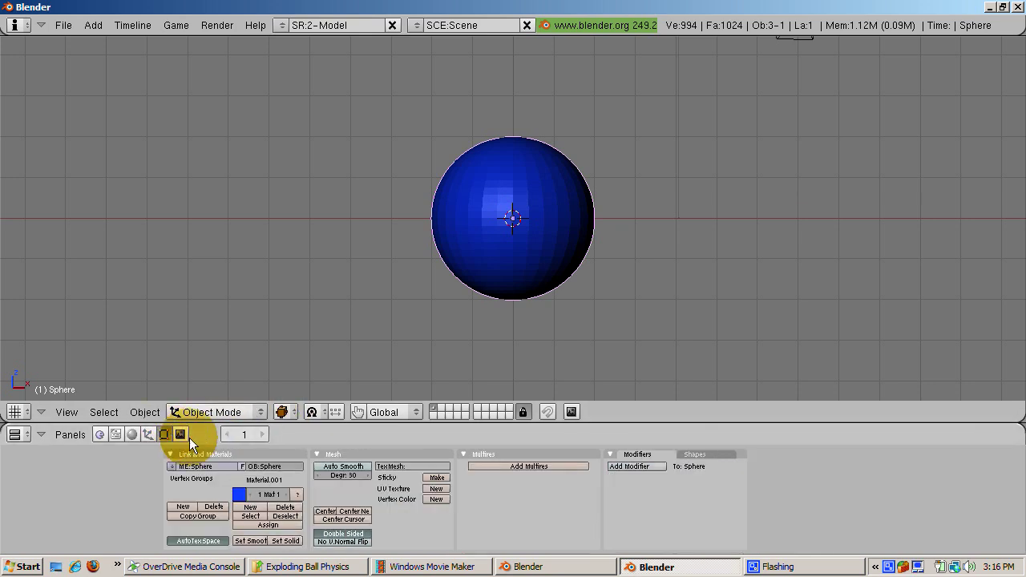
left_click(250, 540)
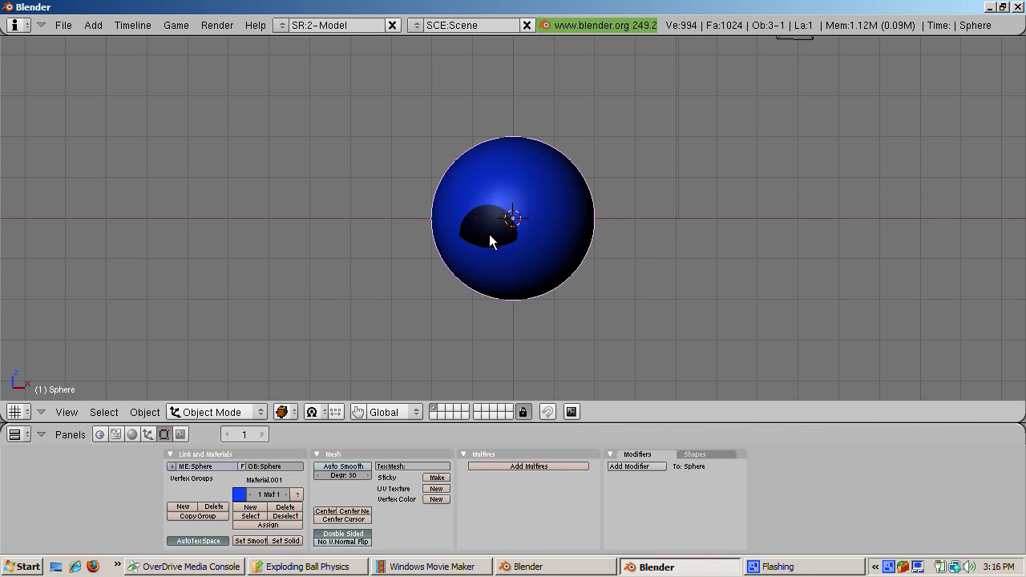
- Add a second UV sphere at a 3D cursor placed left of the blue ball
left_click(350, 218)
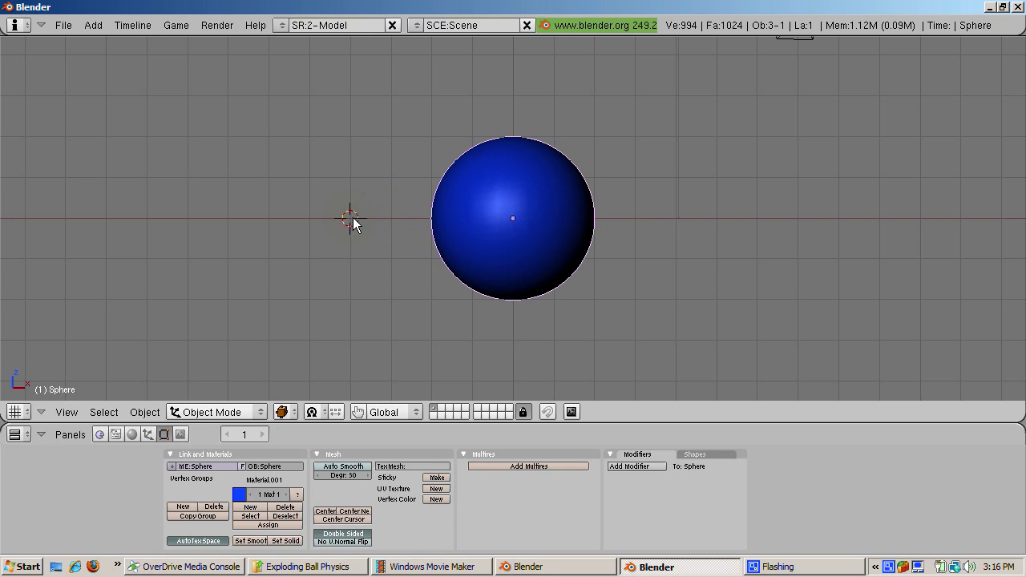
key("space")
mouse_move(437, 218)
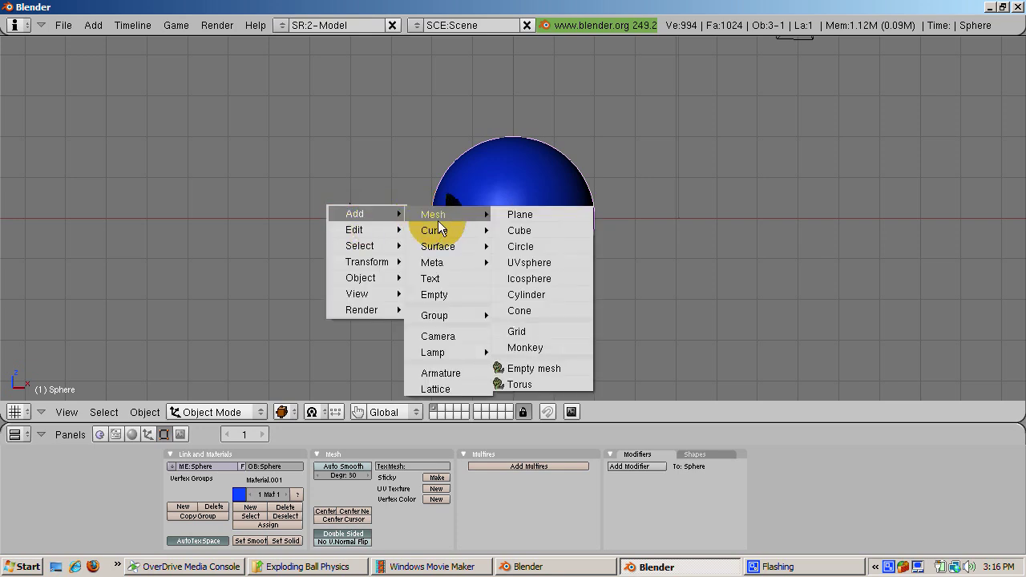
left_click(526, 263)
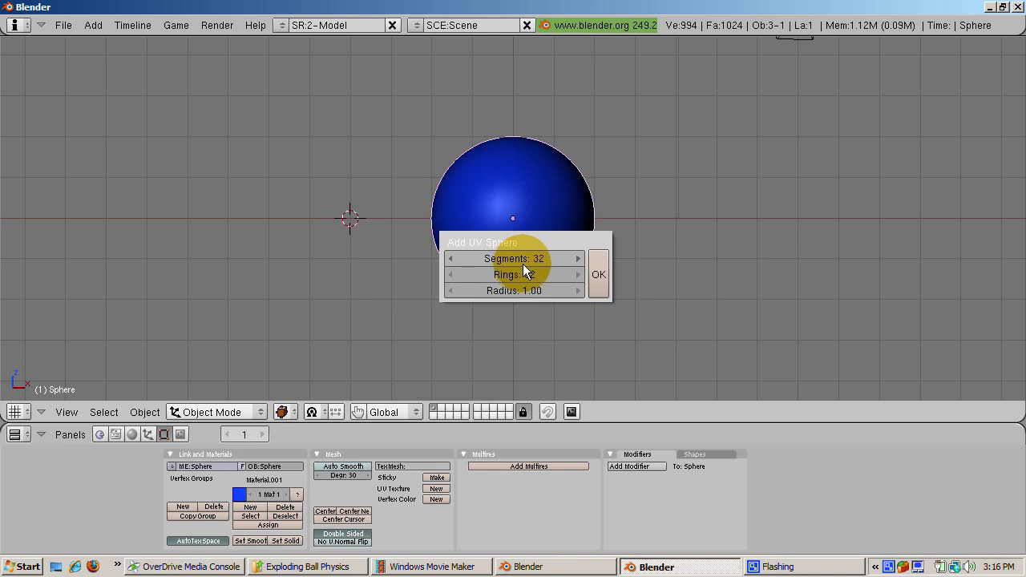
left_click(596, 277)
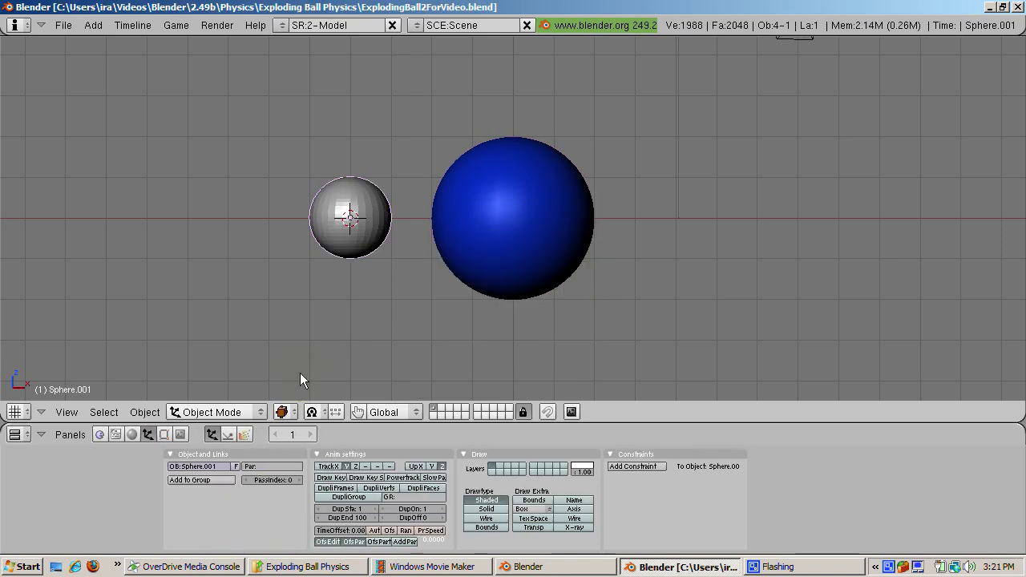
- Rename the new sphere to Bullet and scale it down to 0.3
left_click(201, 466)
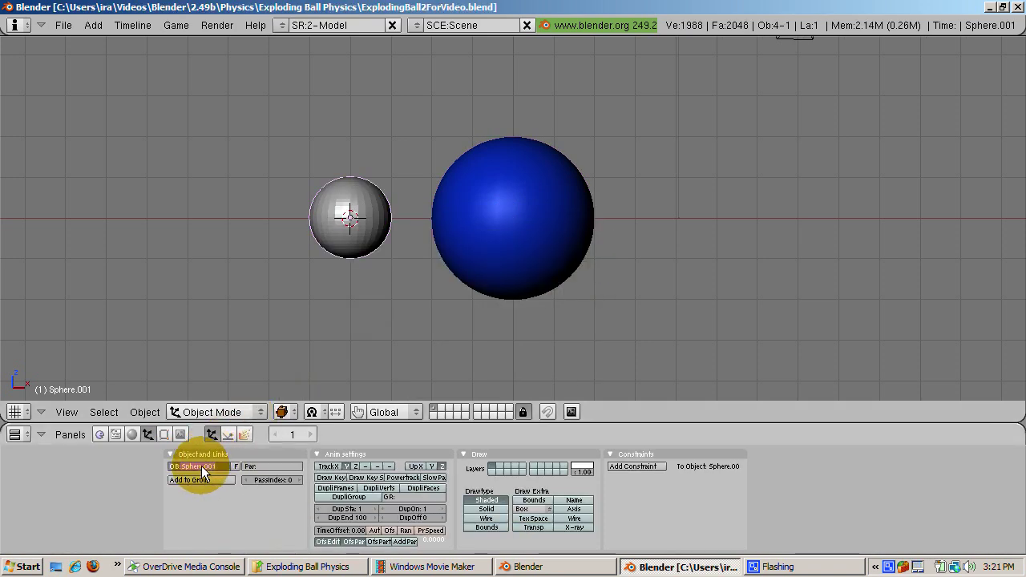
type("Bullet")
key("Return")
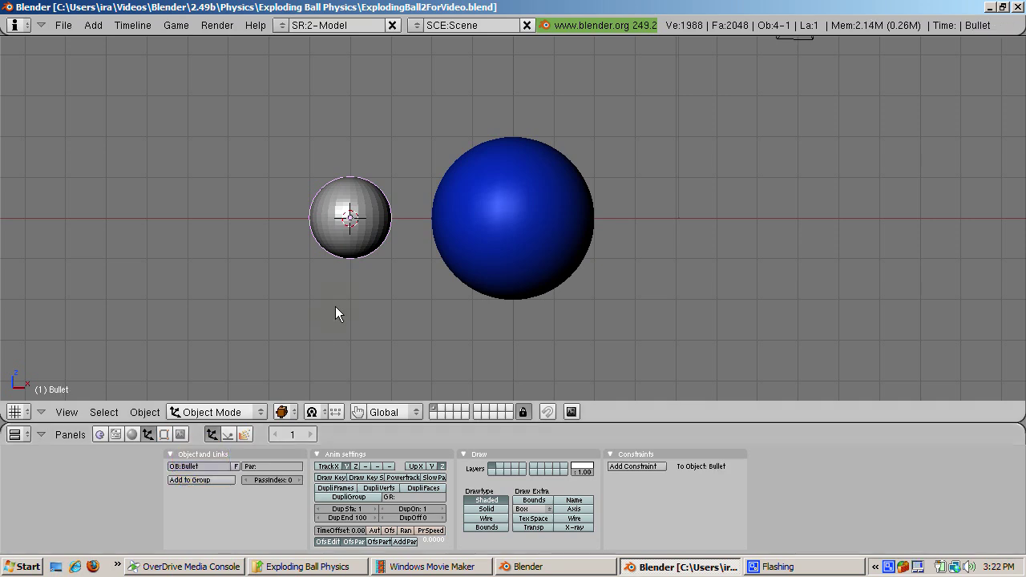
type("s")
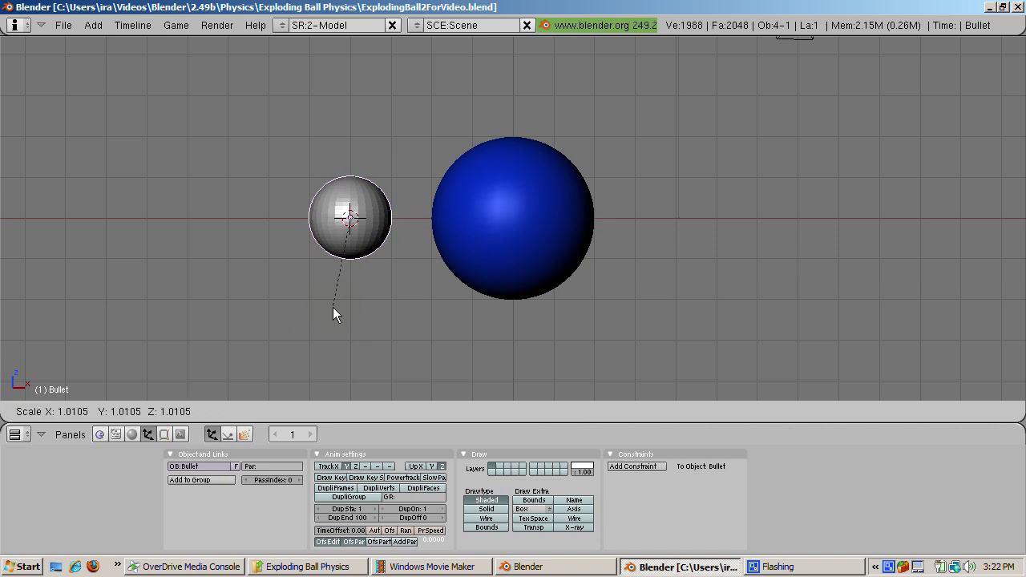
type("0.3")
key("Return")
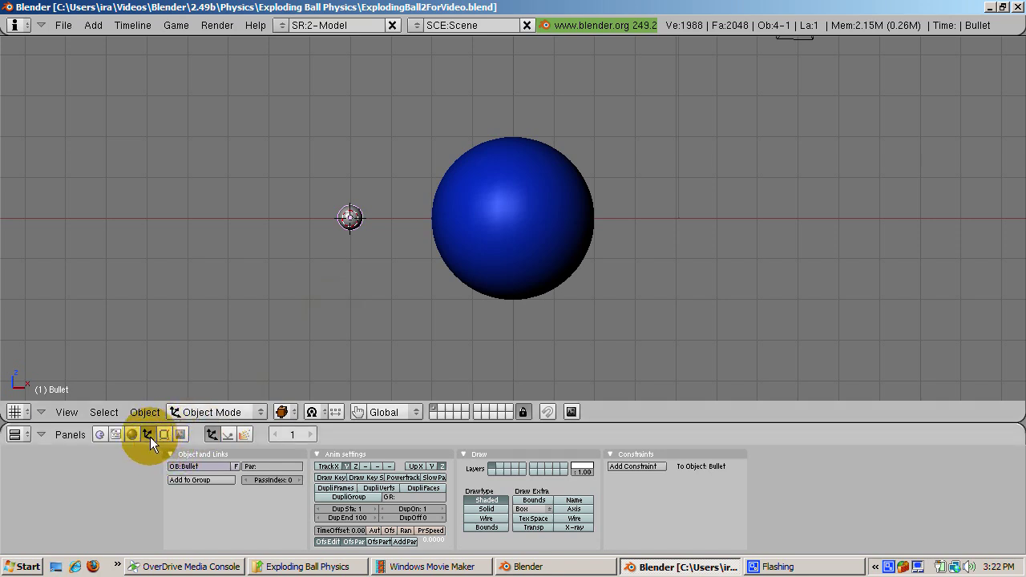
- Add a particle system to Bullet with Normal velocity 2 and Circle visualization
left_click(245, 433)
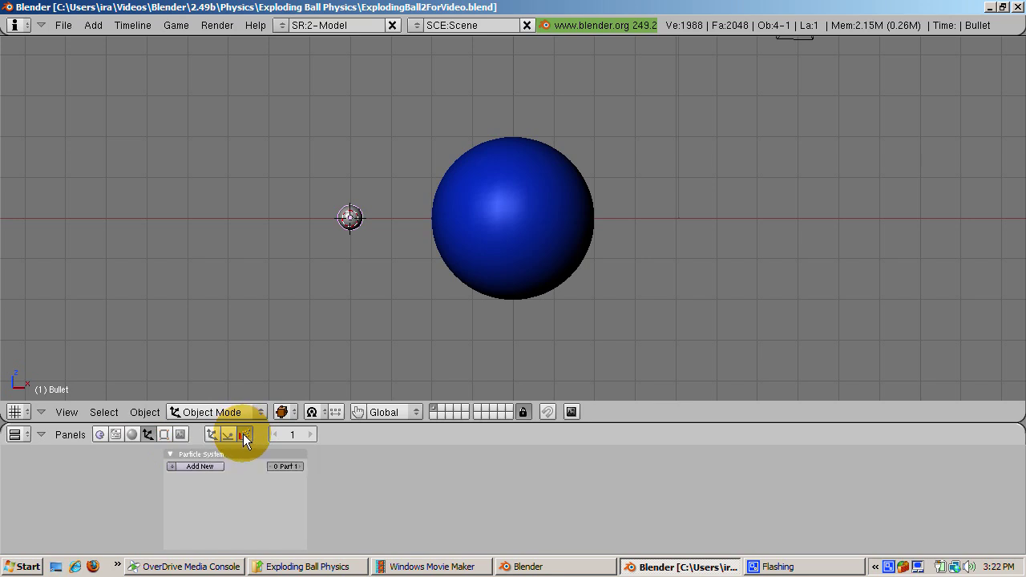
left_click(201, 466)
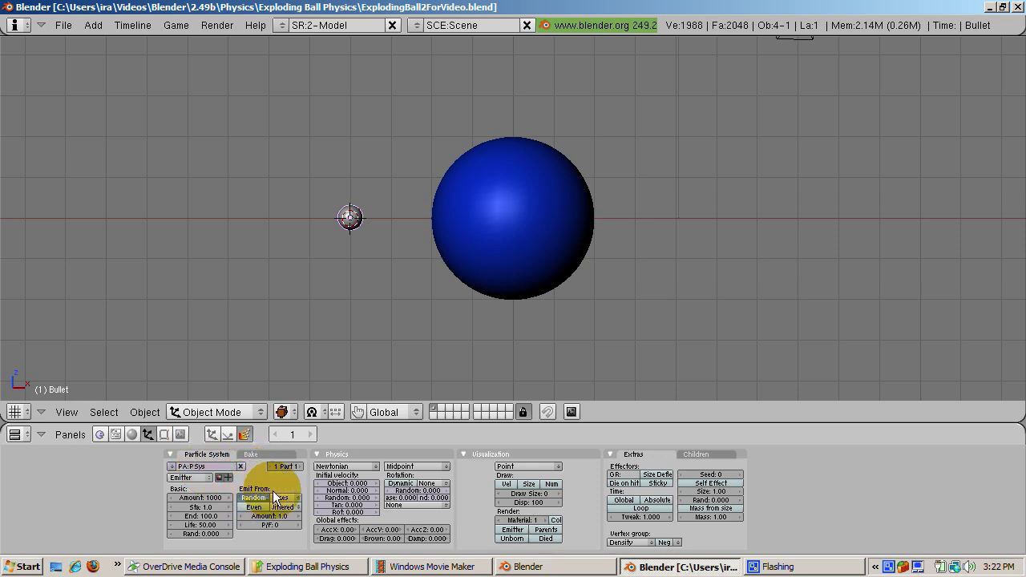
left_click(353, 491)
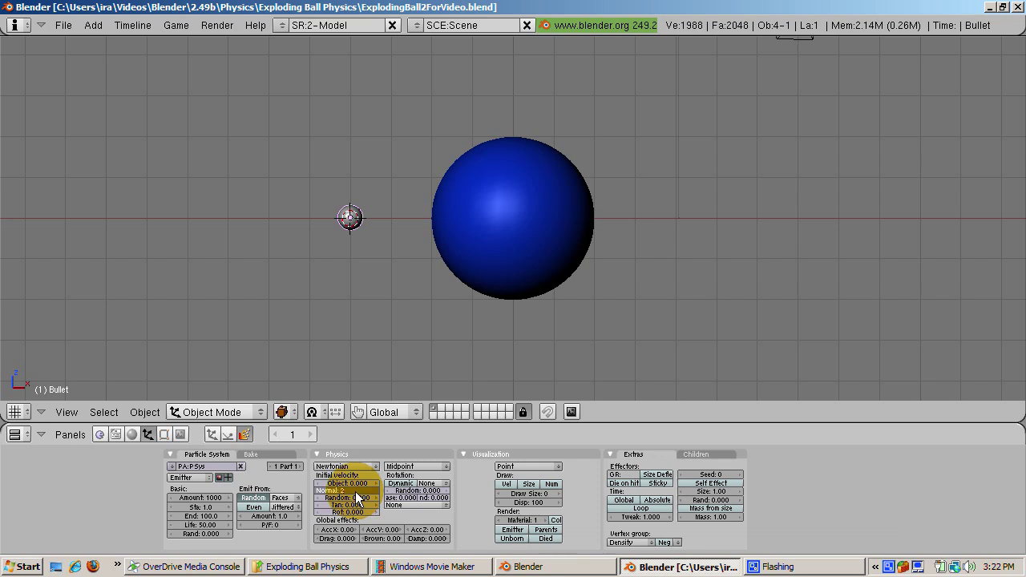
type("2")
key("Return")
left_click(505, 466)
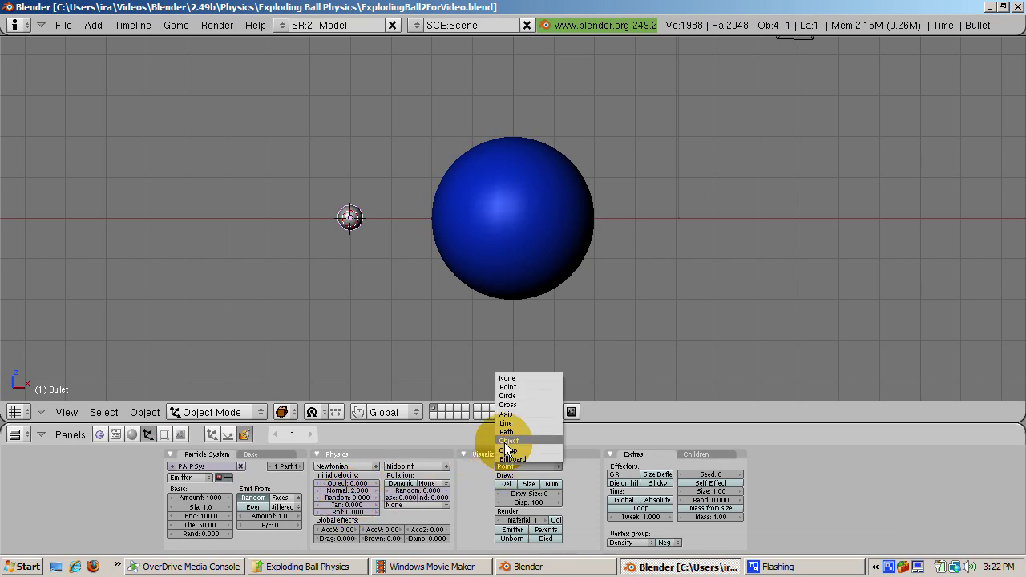
left_click(508, 396)
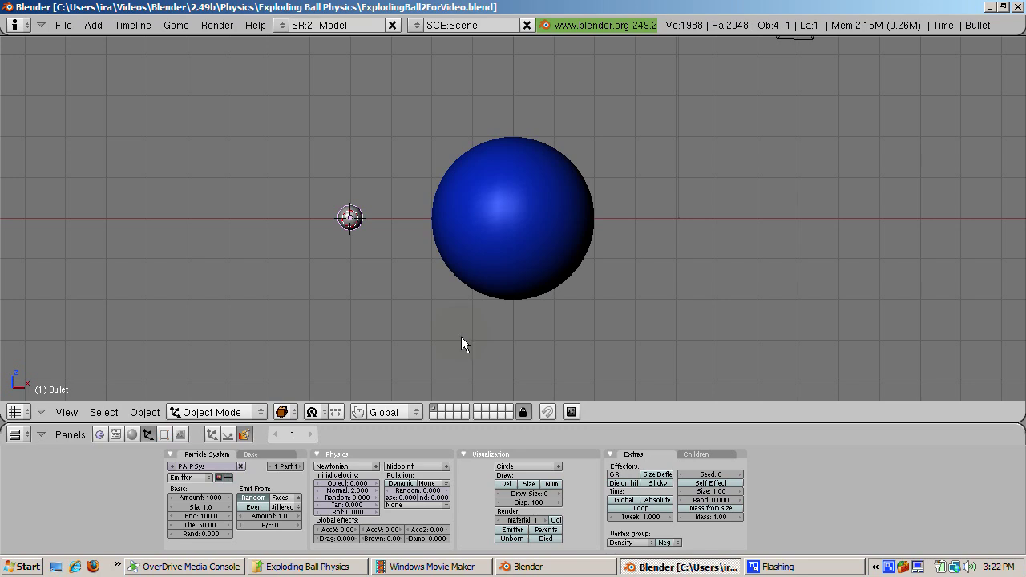
- Play the animation to preview the particle spray, then select the blue sphere
key("alt+a")
key("Escape")
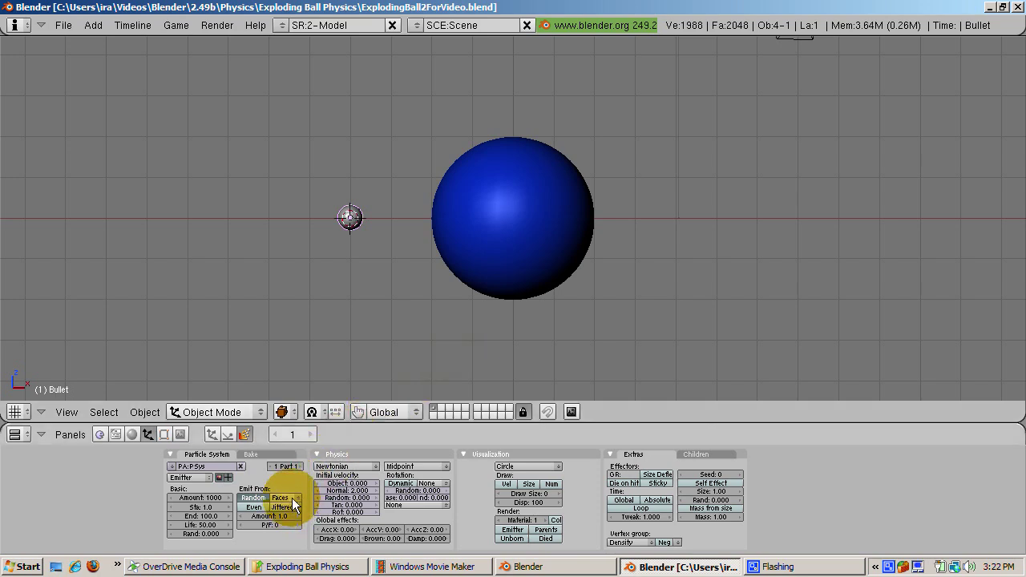
right_click(501, 285)
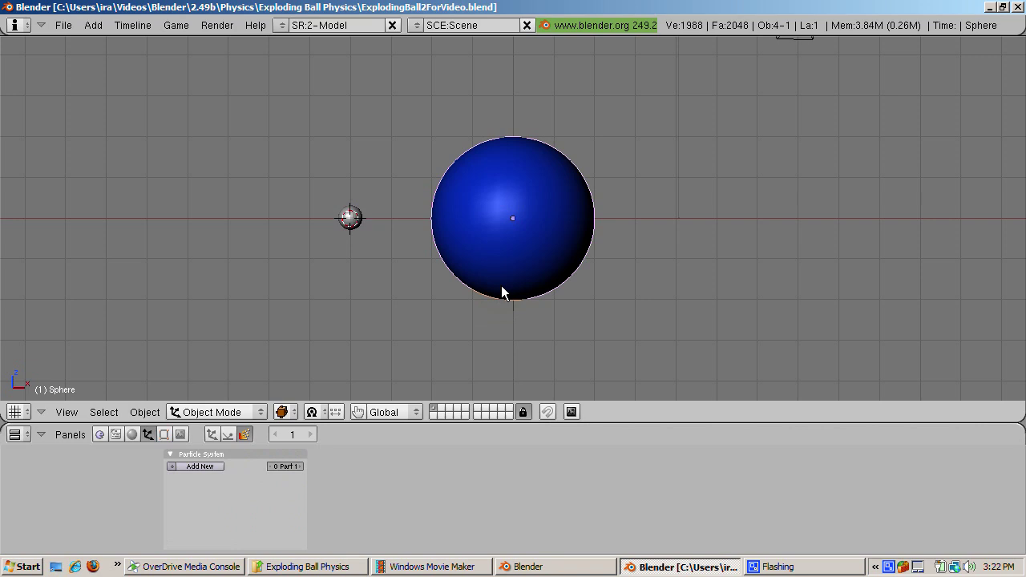
- Add a new particle system PSys.001 of type Reactor with Bullet as its target object
left_click(205, 466)
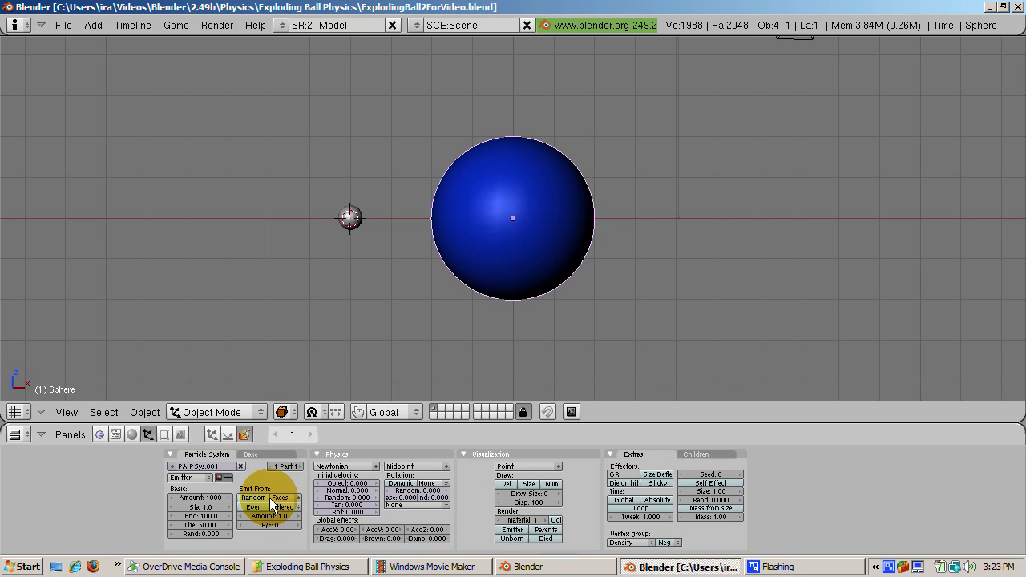
left_click(195, 479)
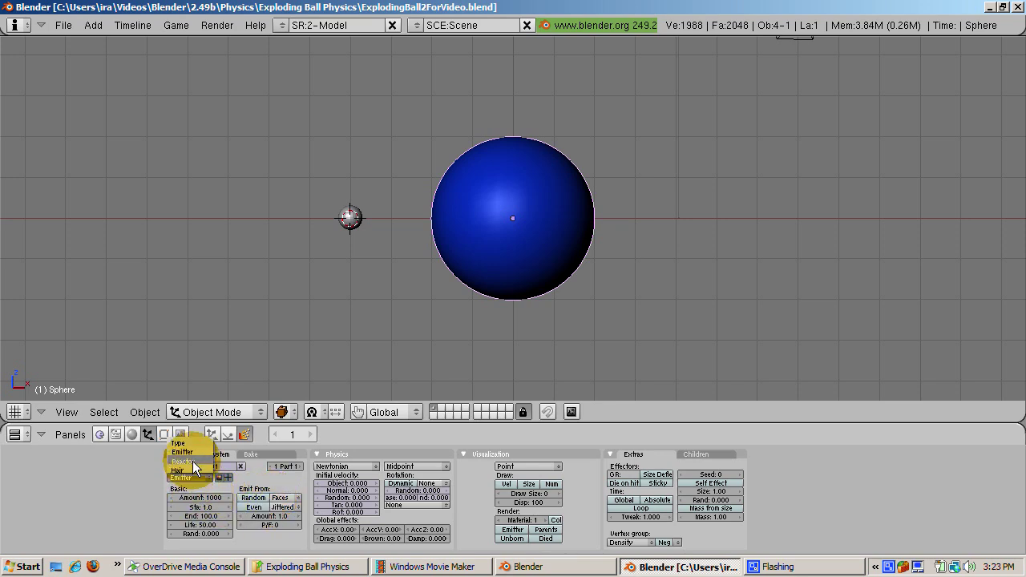
left_click(192, 461)
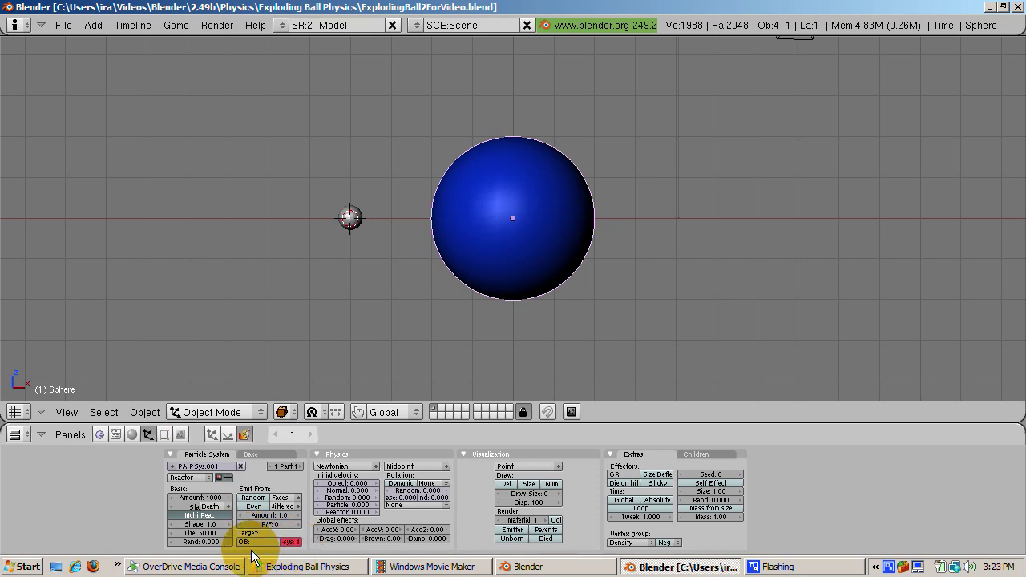
left_click(258, 542)
type("Bullet")
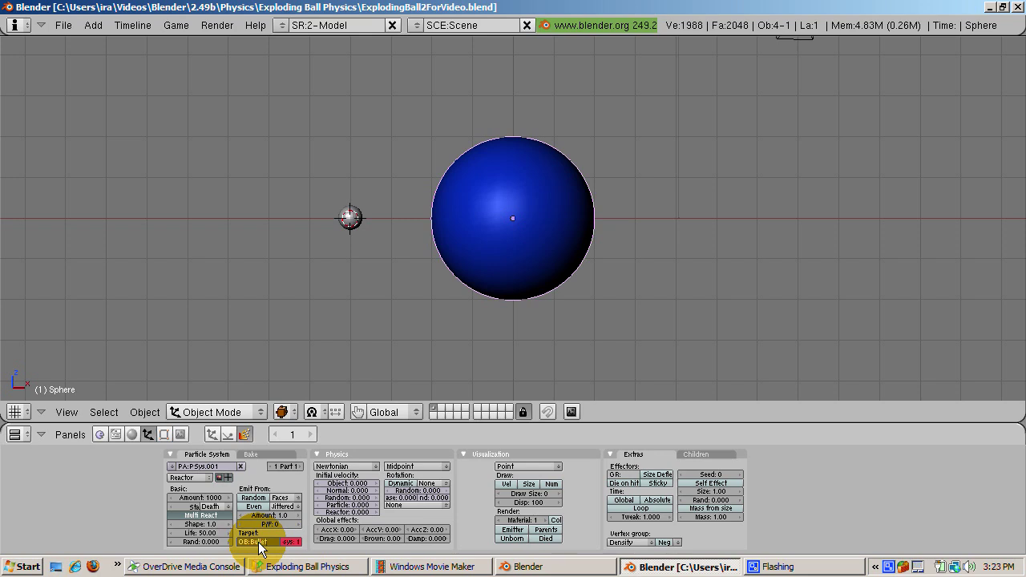
key("Return")
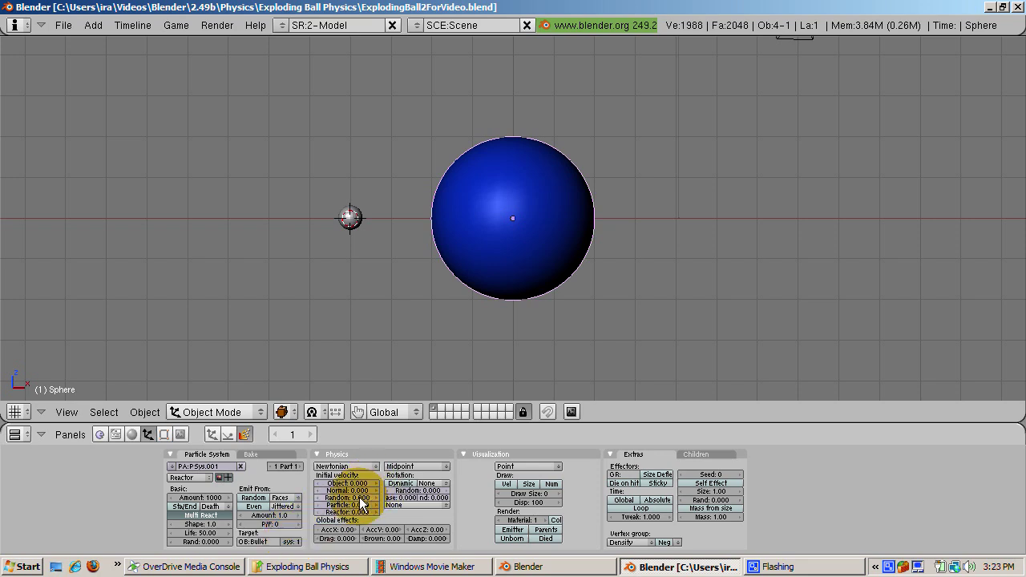
- Set the reactor to trigger Near, with Normal 5, Random 5 and AccZ -9.8
left_click(221, 506)
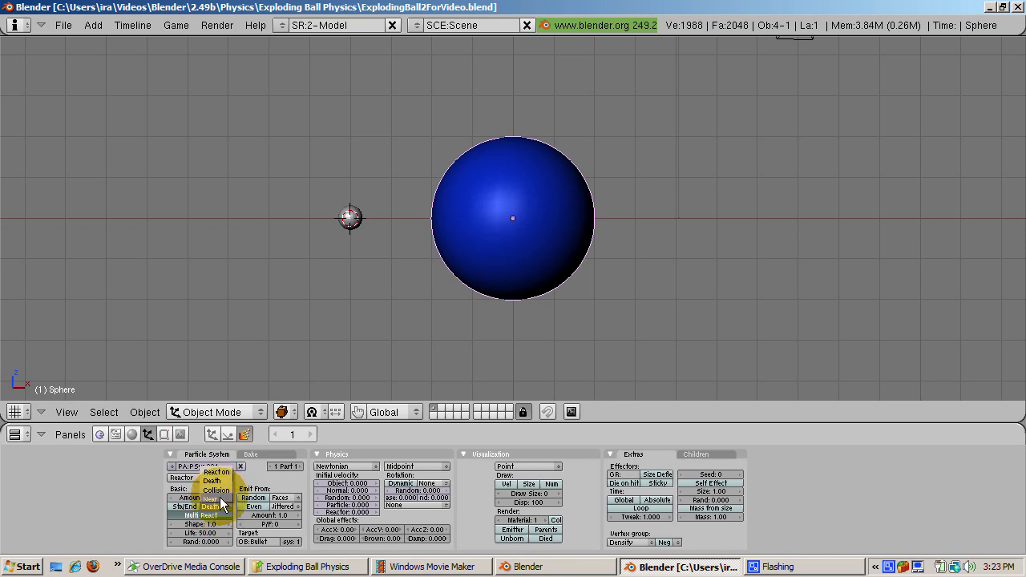
left_click(218, 499)
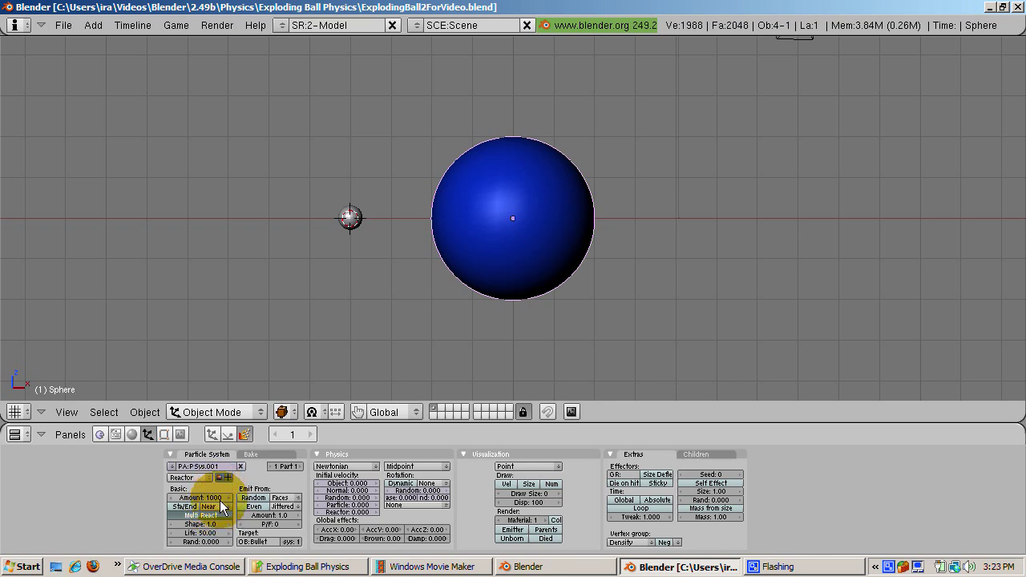
left_click(360, 491)
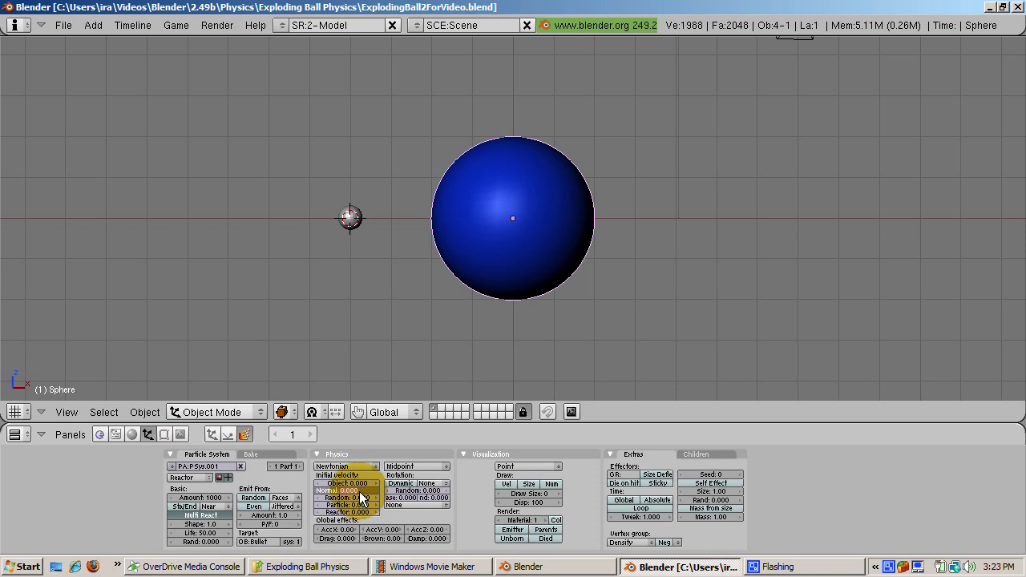
type("5")
key("Return")
left_click(359, 498)
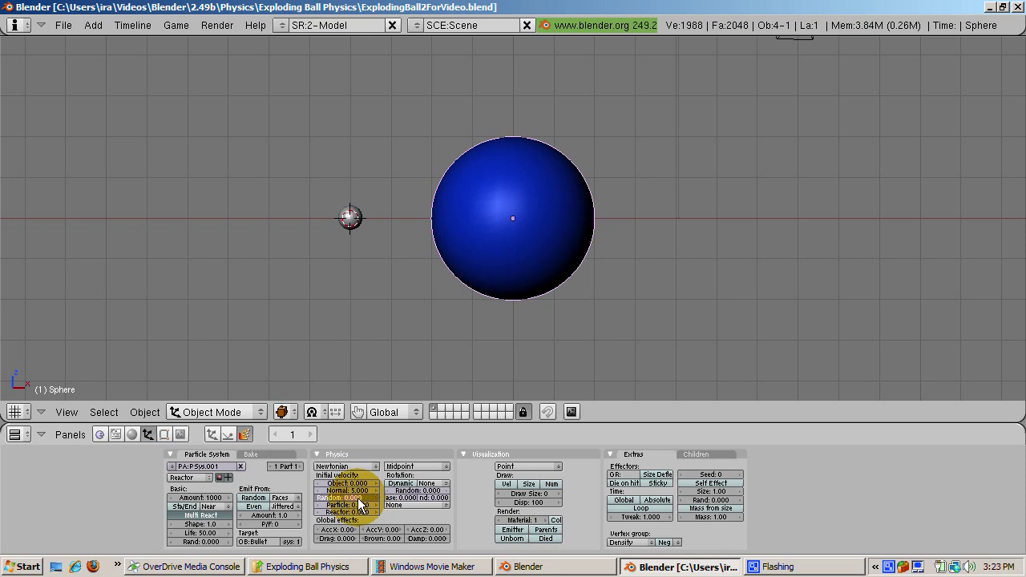
type("5")
key("Return")
left_click(425, 531)
type("-")
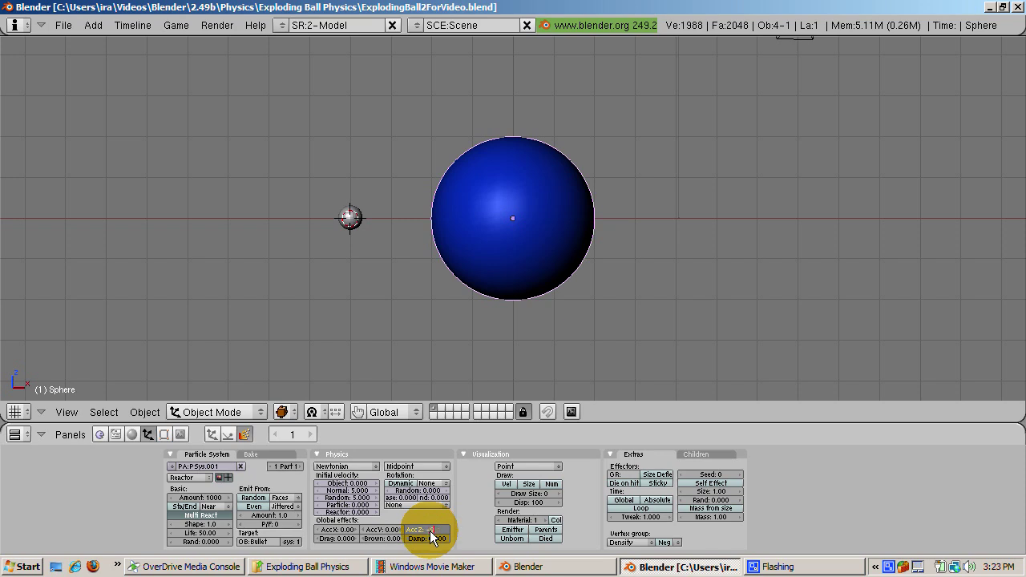
type("9.8")
key("Return")
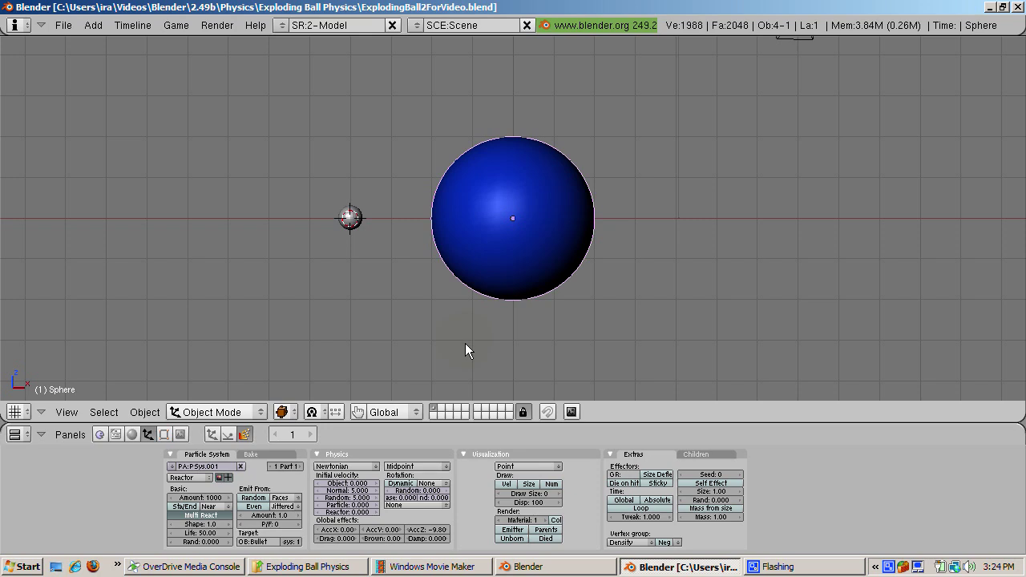
- Split the 3D view and turn the new right-hand area into an Ipo Curve Editor
right_click(654, 424)
left_click(651, 423)
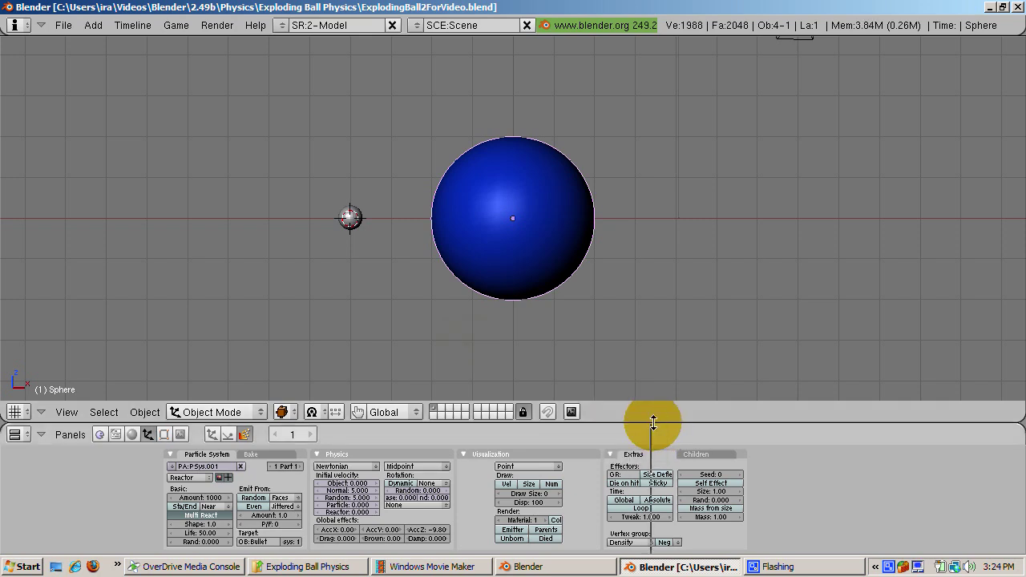
left_click(652, 412)
left_click(662, 412)
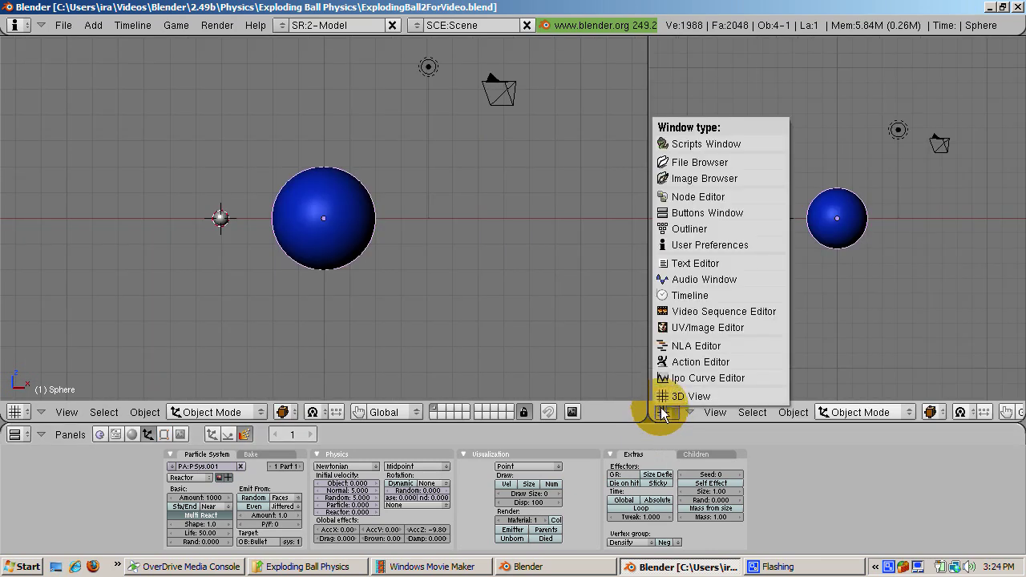
left_click(661, 378)
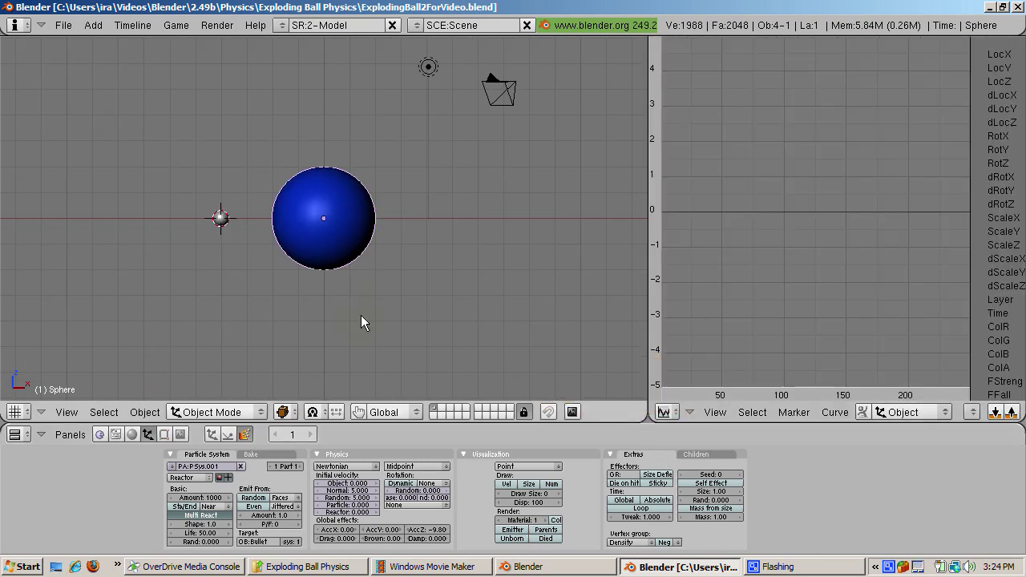
- Select Bullet and insert a location keyframe at frame 1
right_click(220, 222)
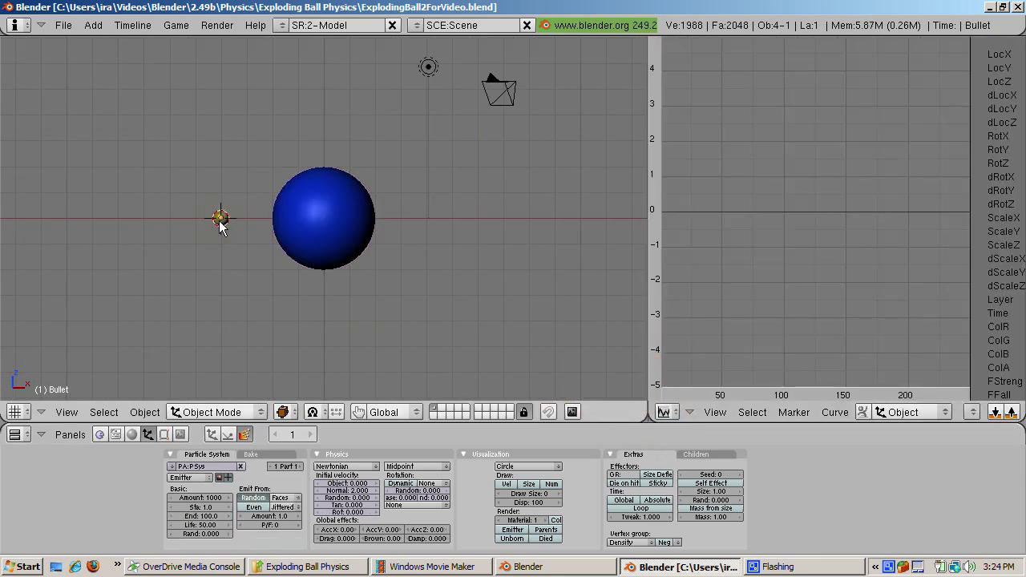
key("i")
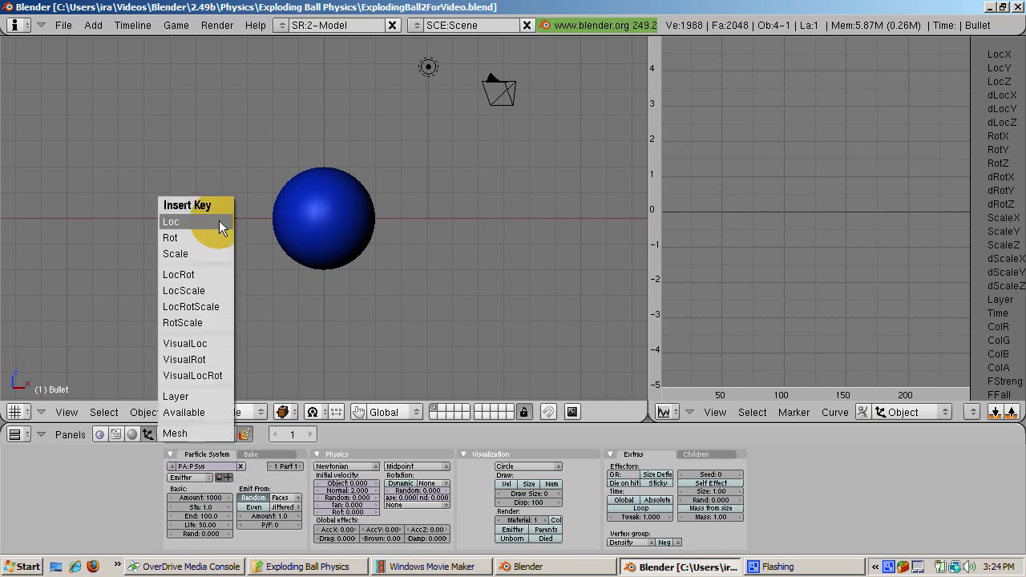
left_click(221, 222)
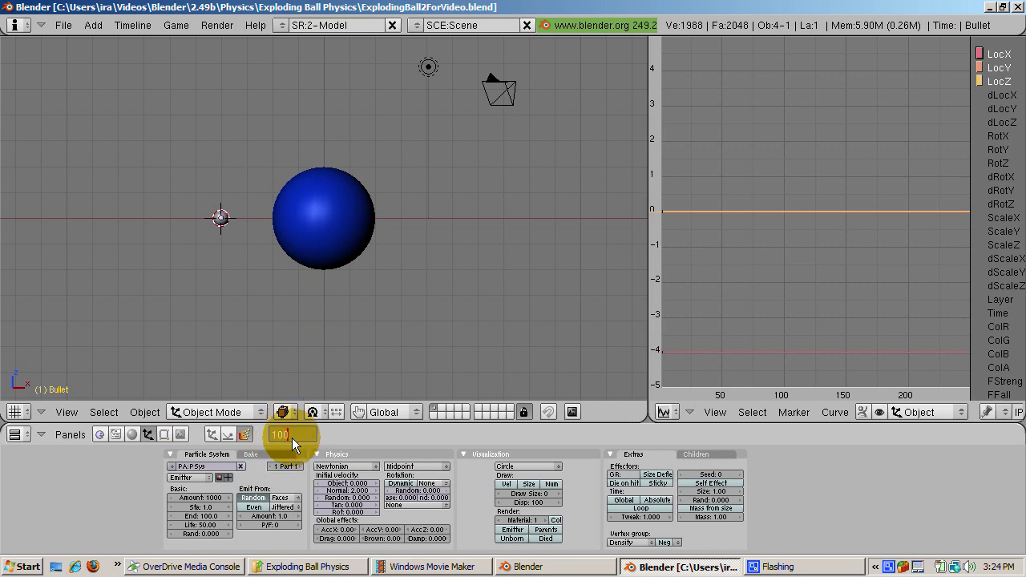
- At frame 100, move Bullet along X past the ball and keyframe its location
key("Return")
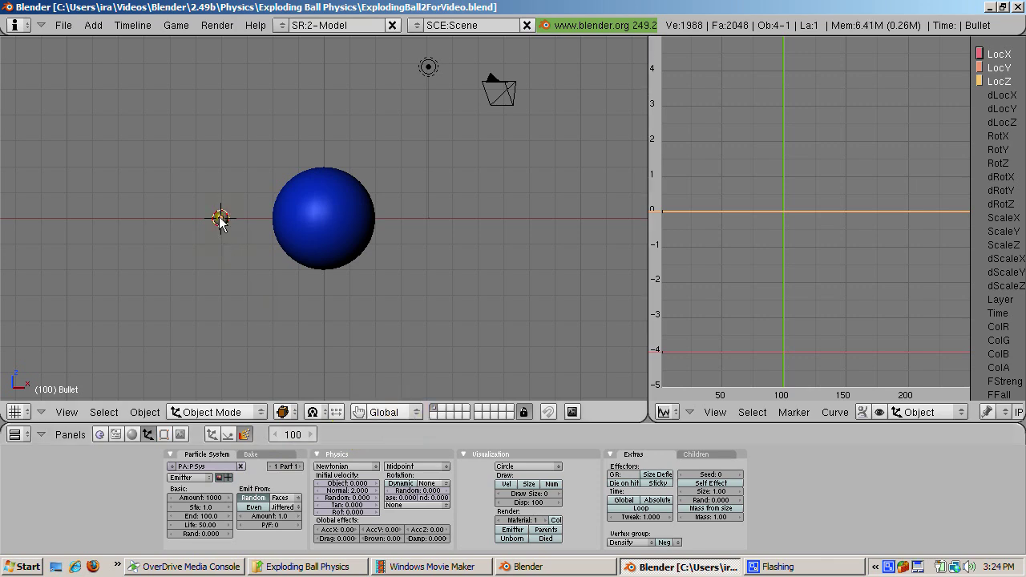
key("g")
key("x")
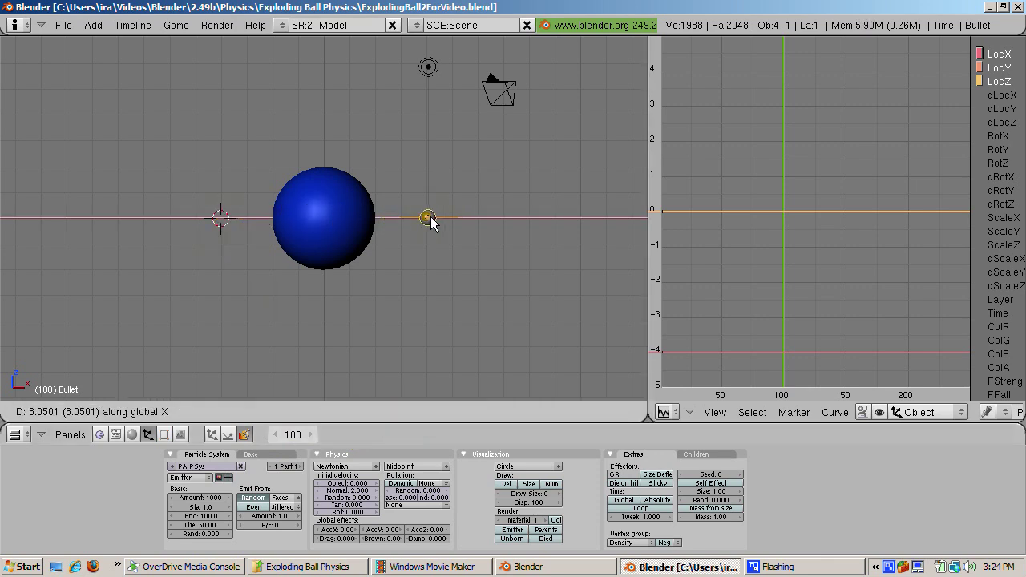
left_click(430, 221)
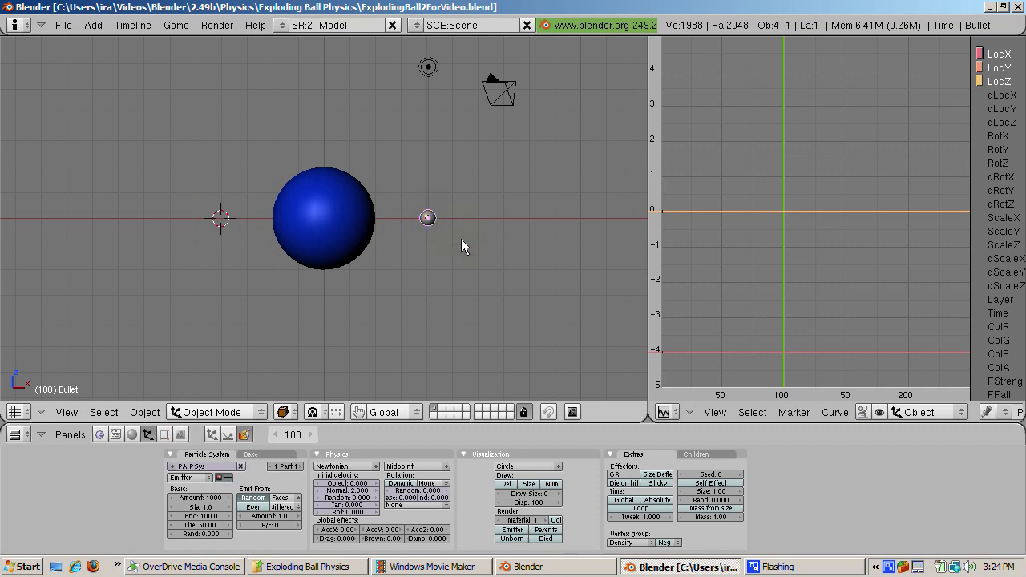
key("i")
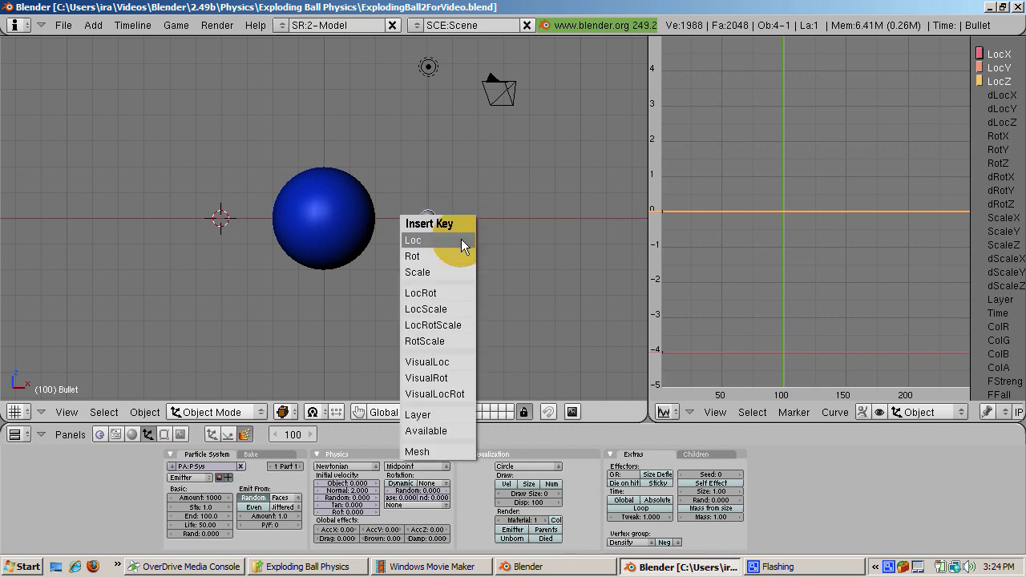
left_click(461, 239)
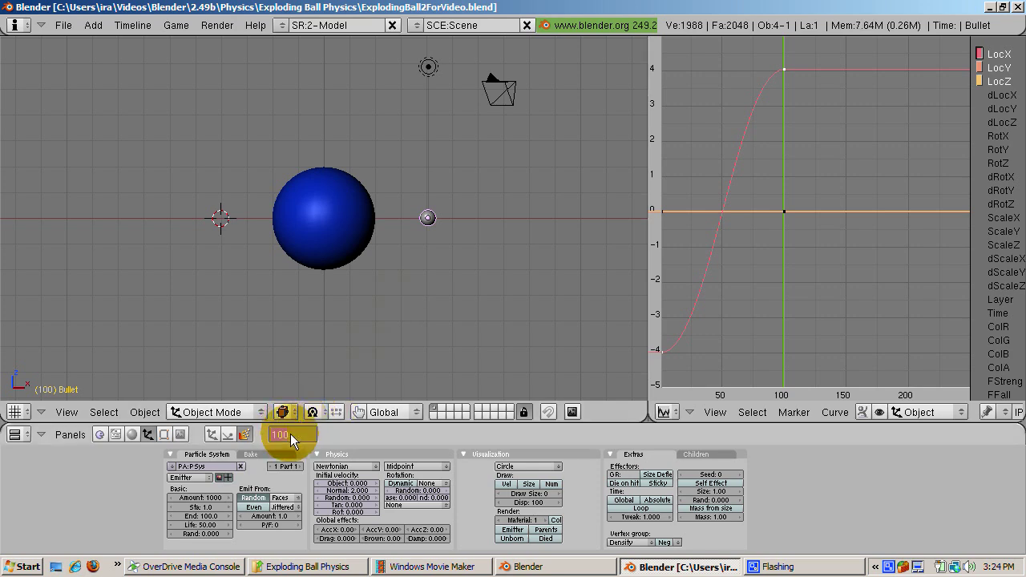
- Replay from frame 1 to watch the bullet trigger the reactor particles, then select the blue sphere
key("Return")
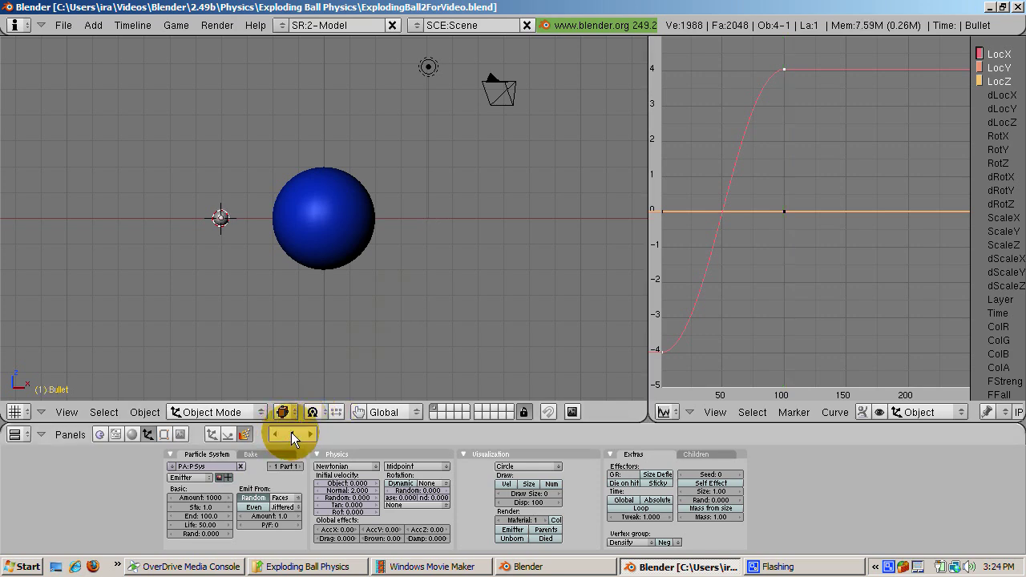
key("alt+a")
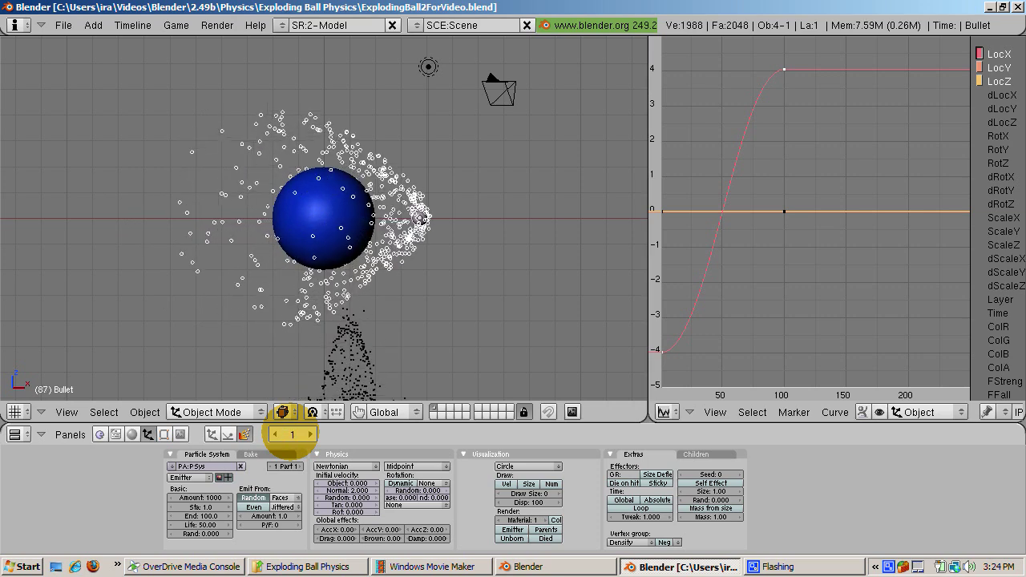
key("Escape")
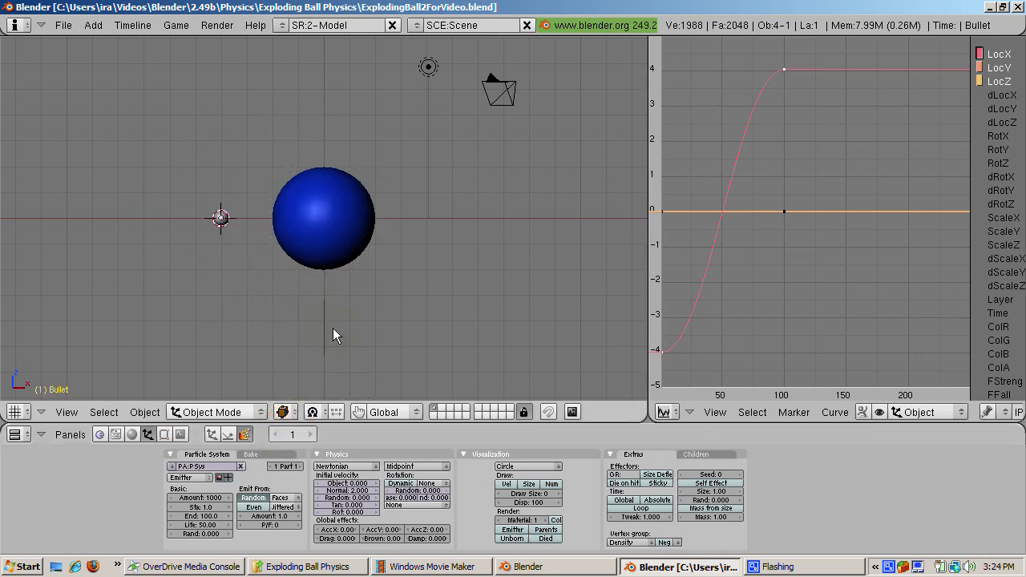
right_click(315, 251)
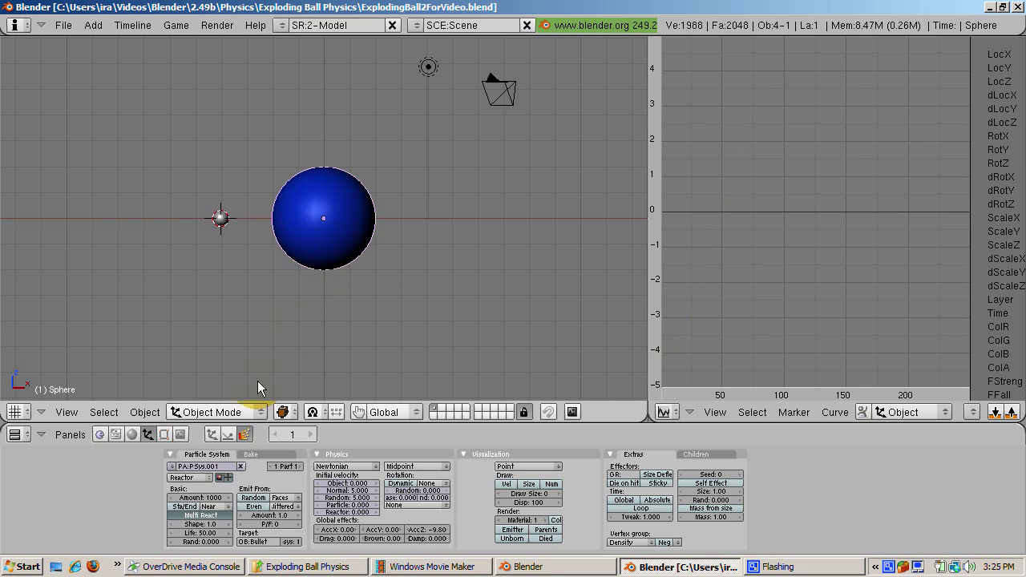
- Add an Explode modifier to the blue sphere and play back to watch it shatter
left_click(164, 433)
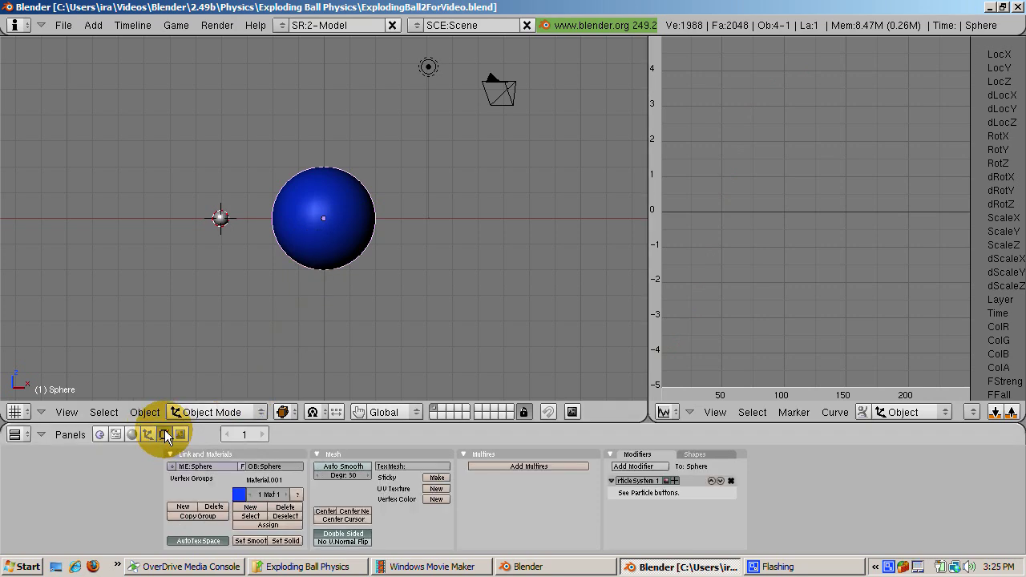
left_click(630, 465)
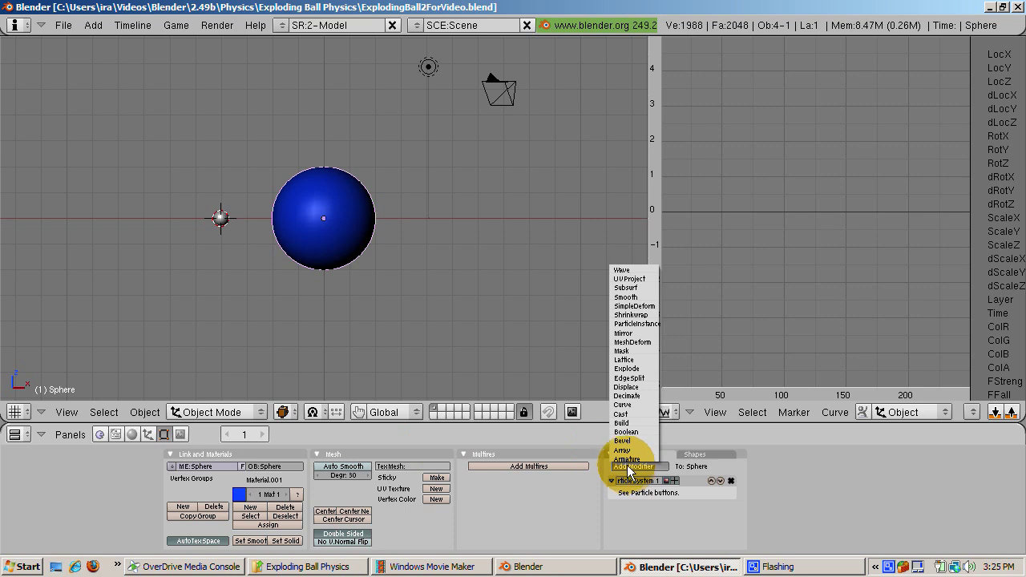
left_click(626, 369)
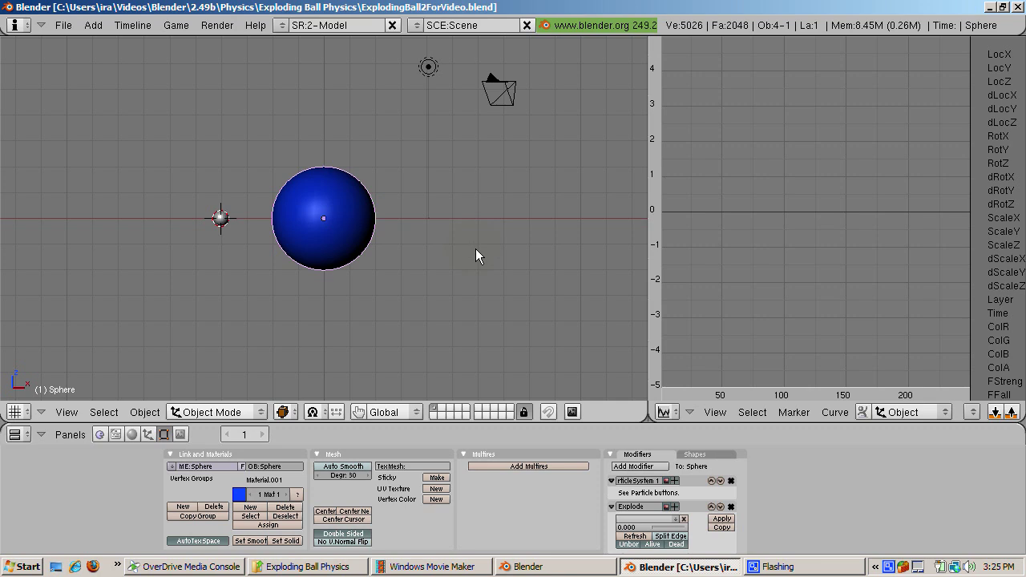
key("alt+a")
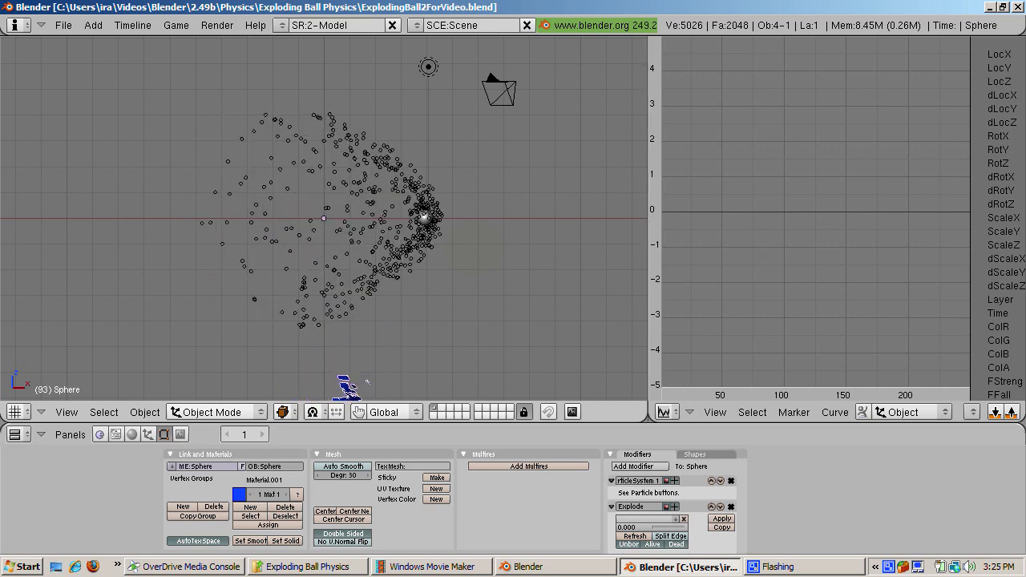
key("Escape")
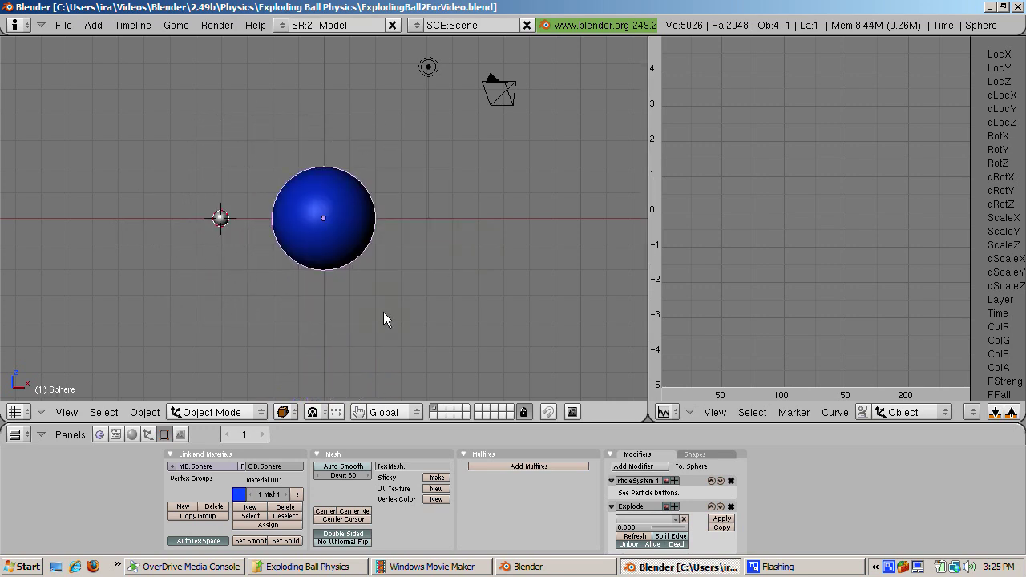
- Add a plane at a 3D cursor just below the blue sphere and scale it by 10
left_click(321, 316)
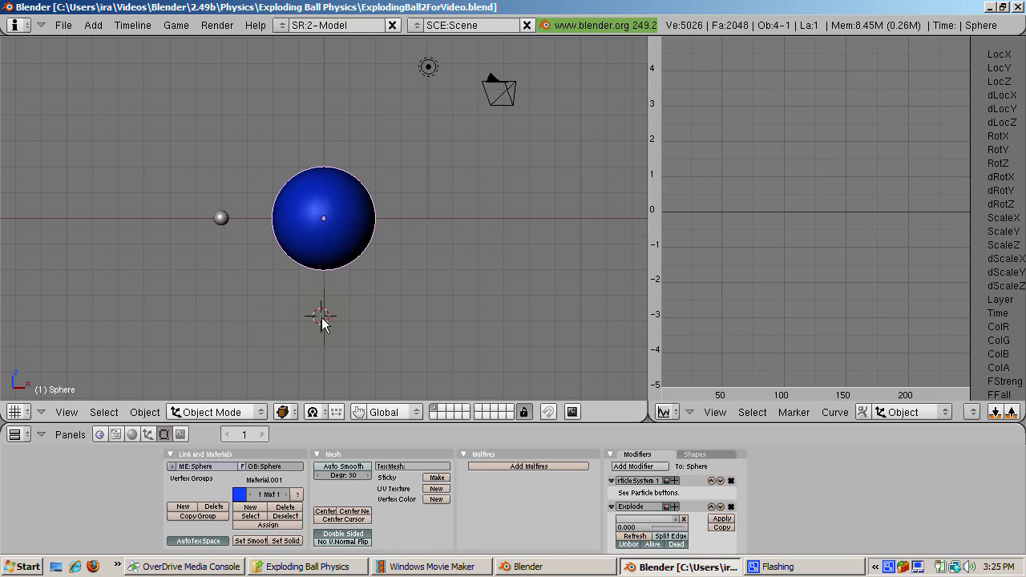
left_click(324, 317)
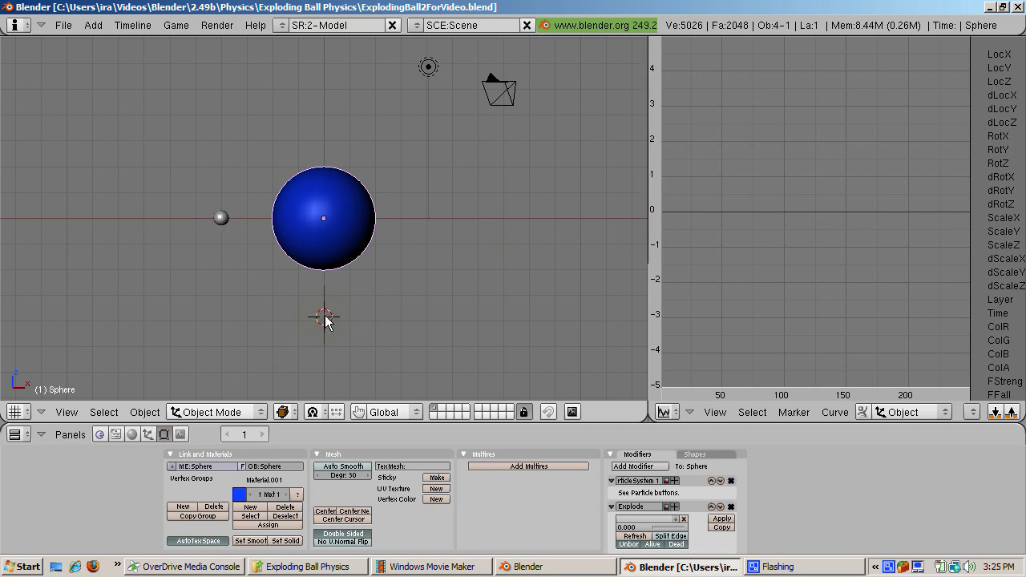
key("space")
mouse_move(393, 314)
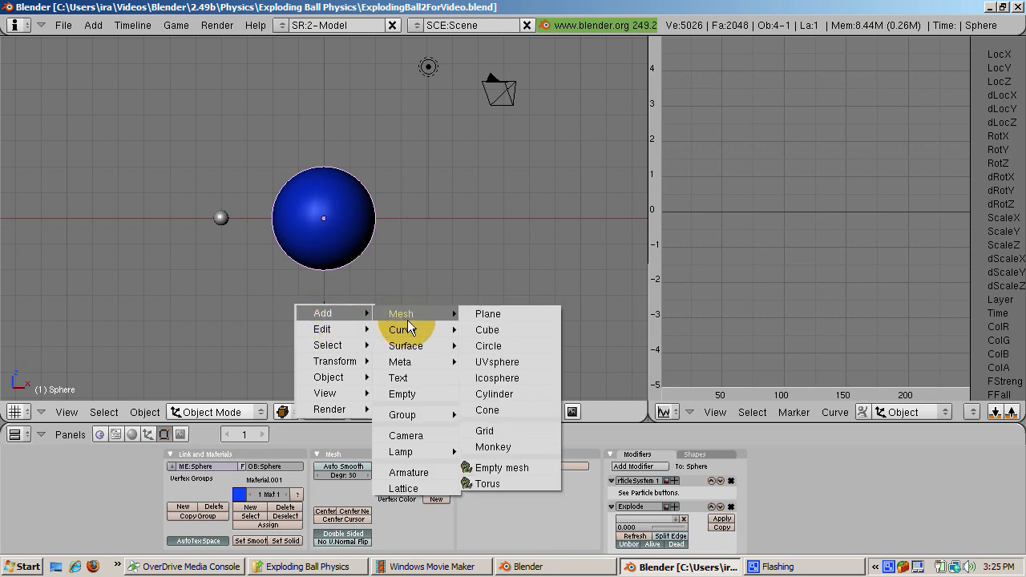
left_click(496, 312)
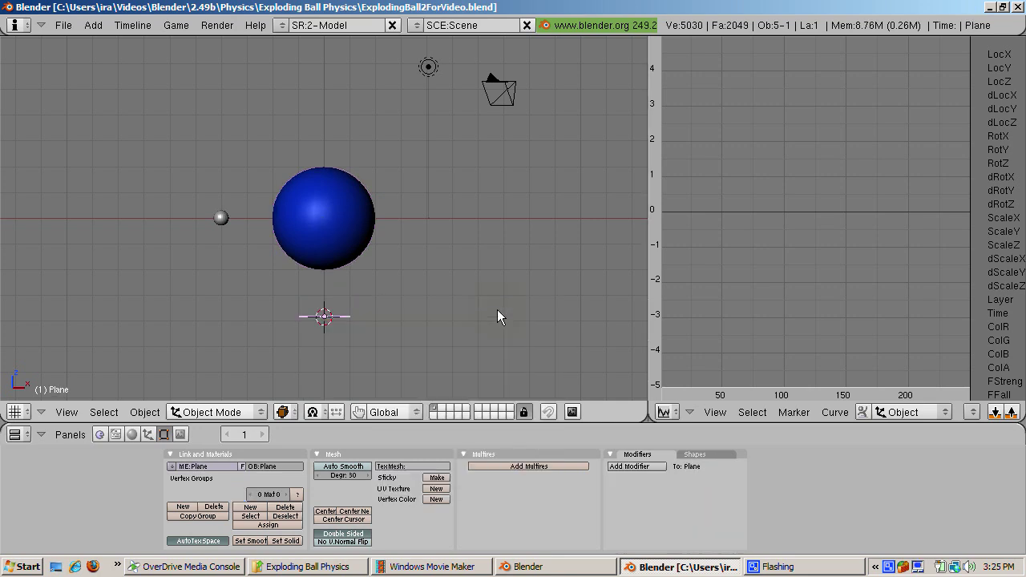
type("s10")
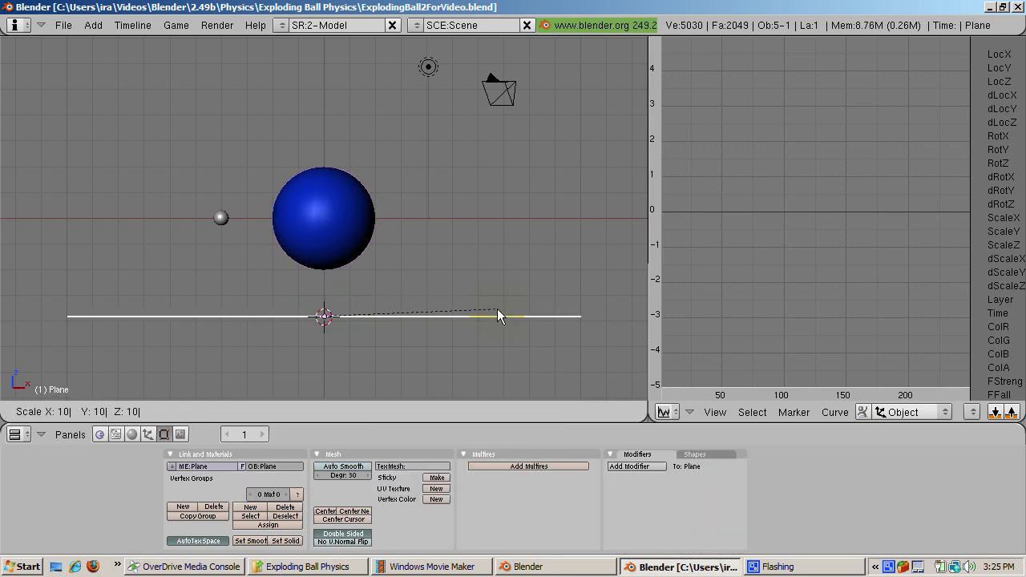
key("Return")
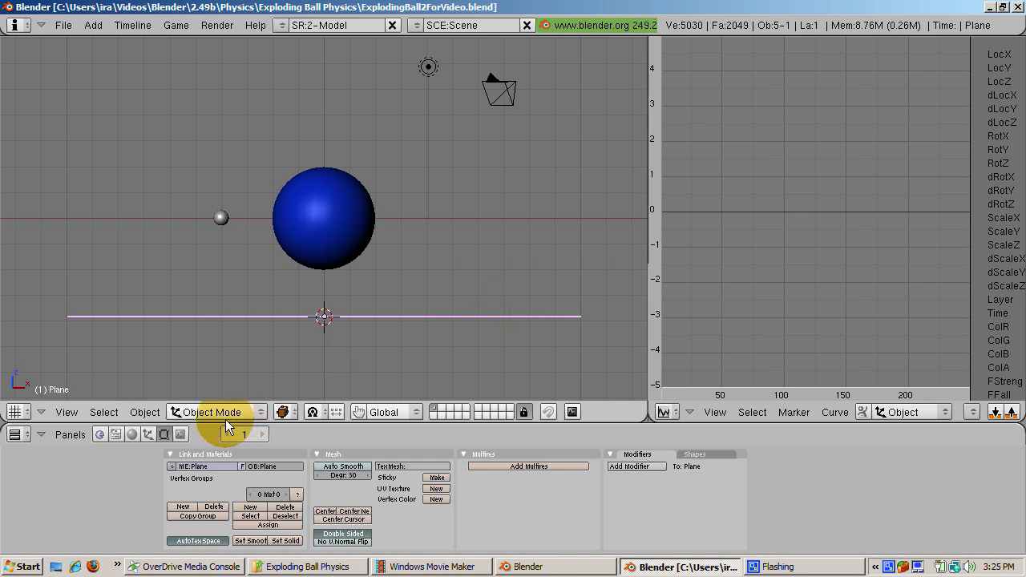
- Enable Collision physics on the Plane and play back to see the fragments land on it
left_click(150, 434)
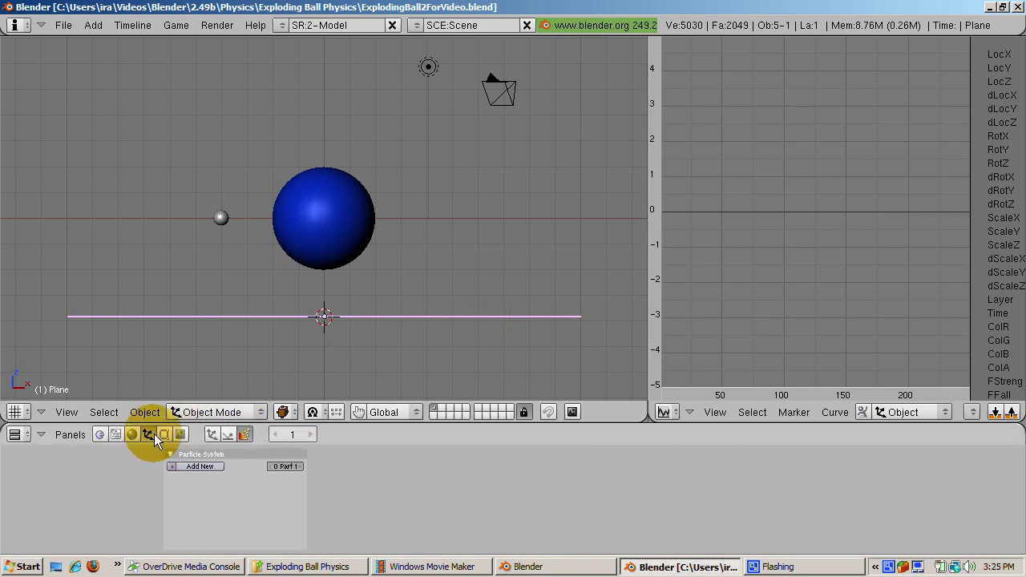
left_click(229, 433)
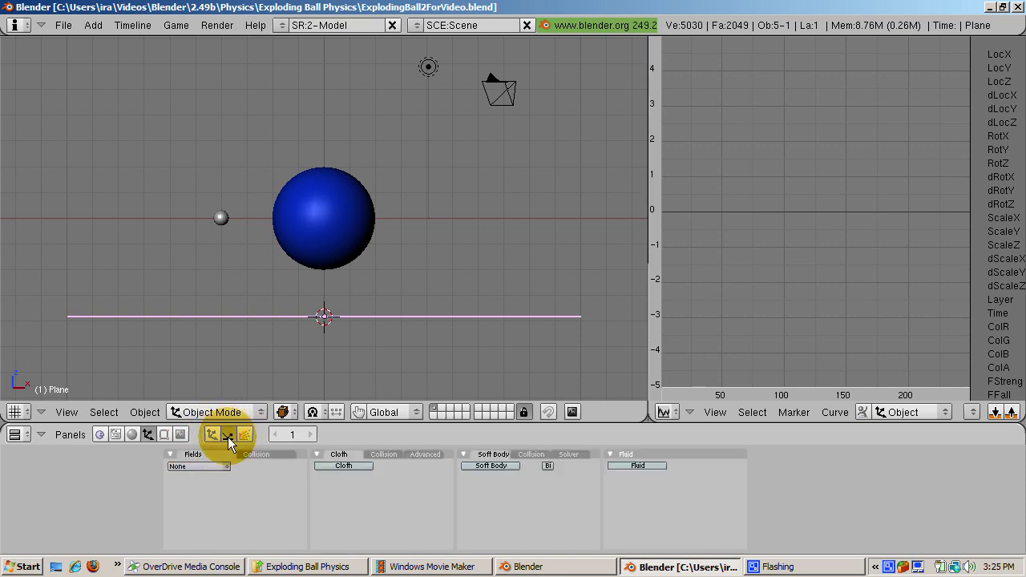
left_click(249, 456)
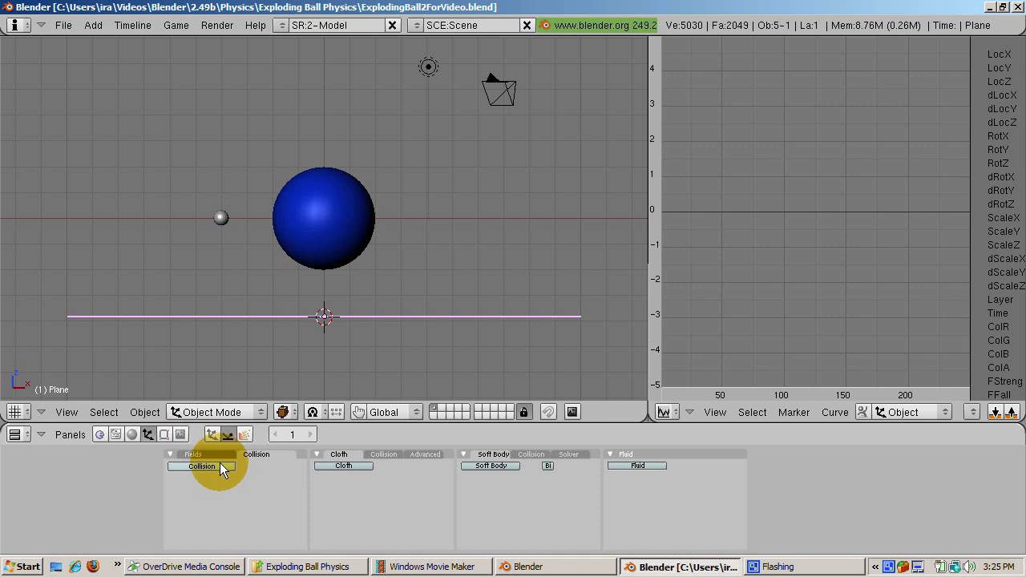
left_click(218, 464)
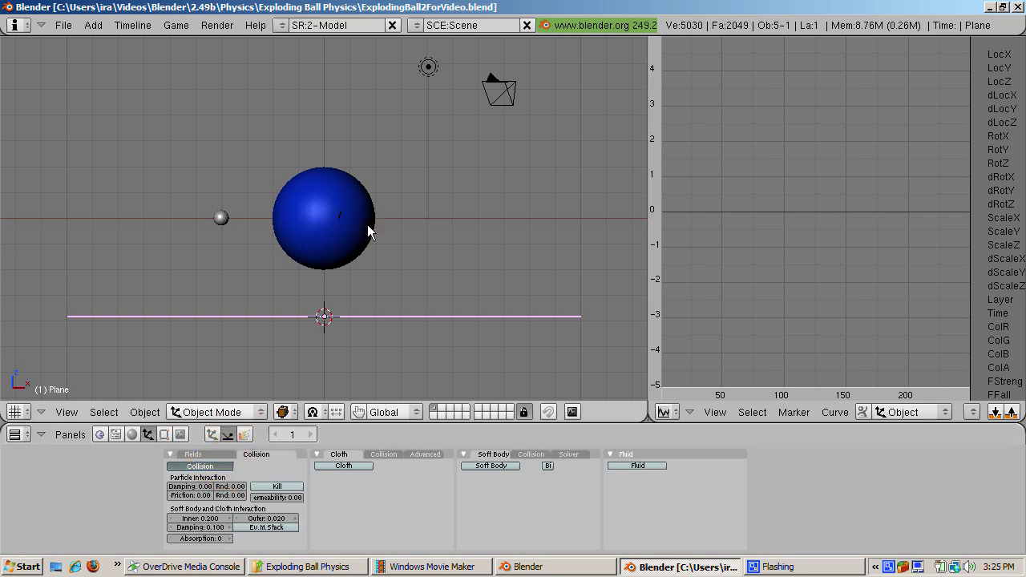
key("alt+a")
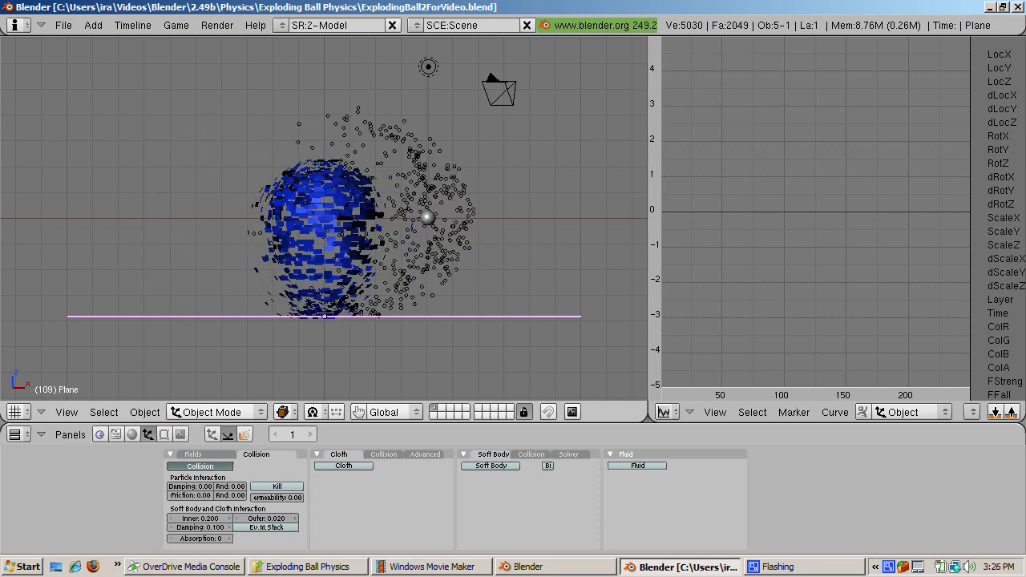
key("Escape")
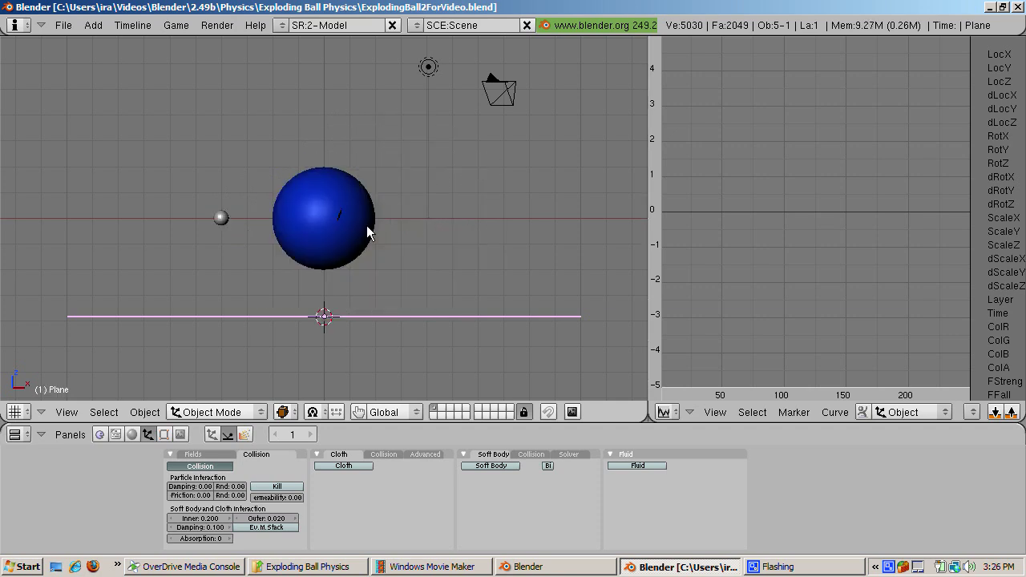
- Set the Bullet's particle visualization draw type to None
right_click(221, 238)
right_click(219, 221)
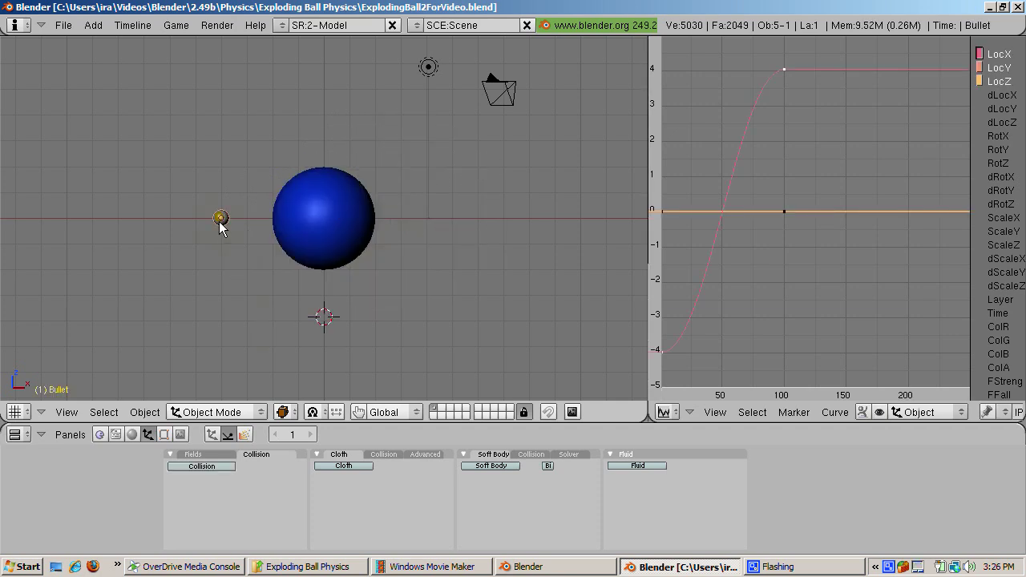
left_click(244, 434)
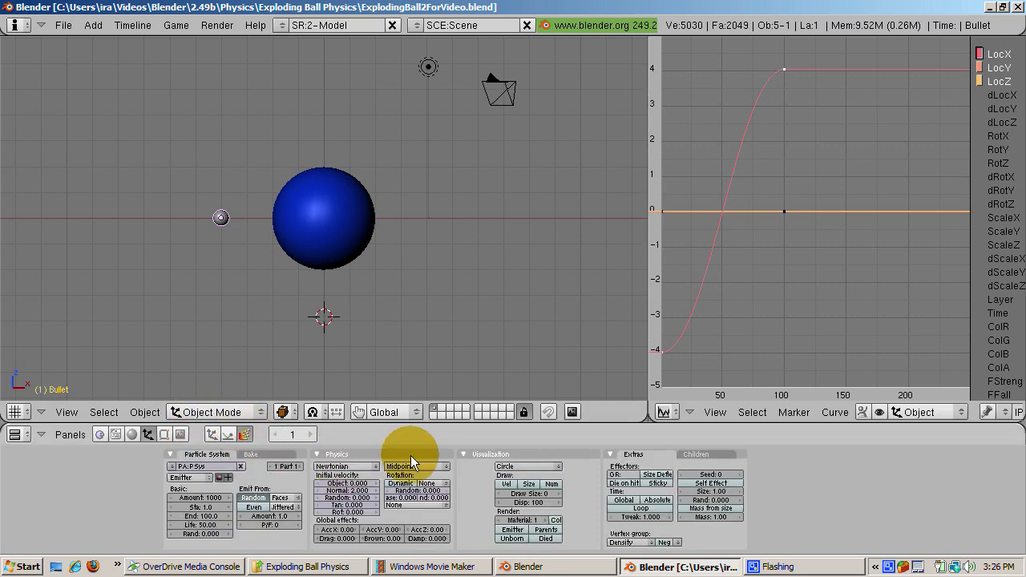
left_click(519, 466)
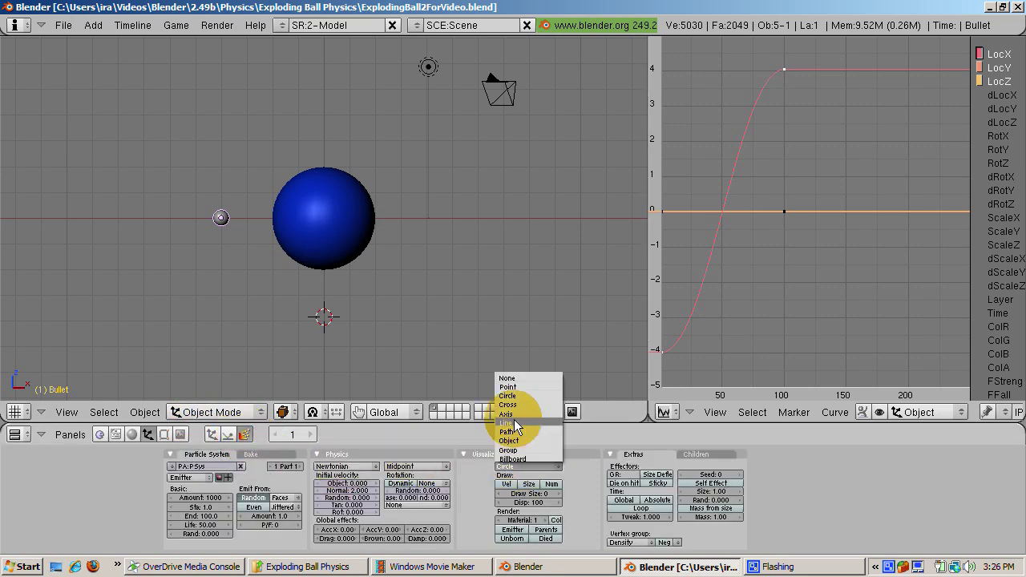
left_click(513, 378)
- Set the blue sphere's particle draw type to None and preview the shattering playback
right_click(334, 207)
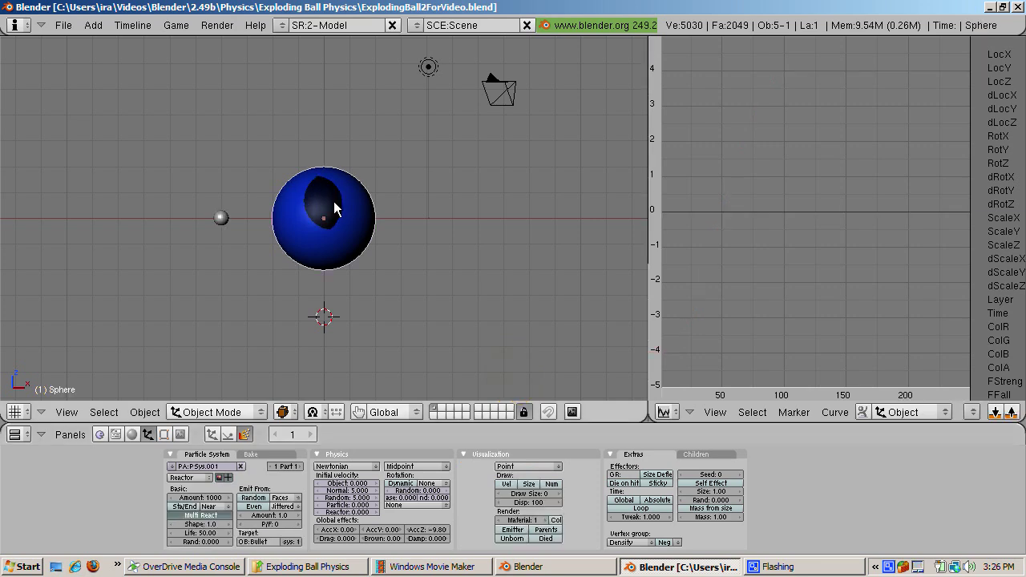
left_click(512, 467)
left_click(508, 378)
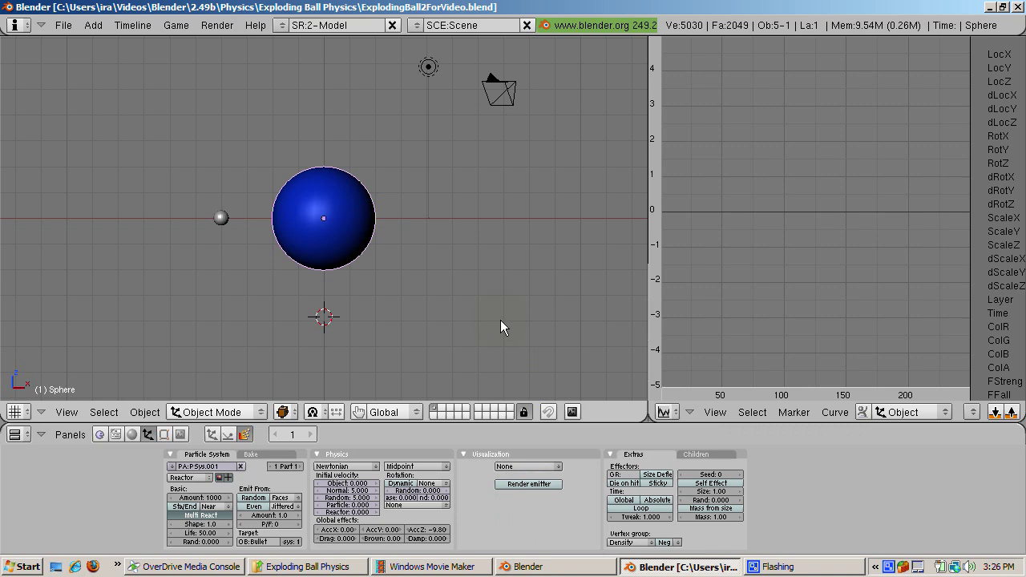
key("alt+a")
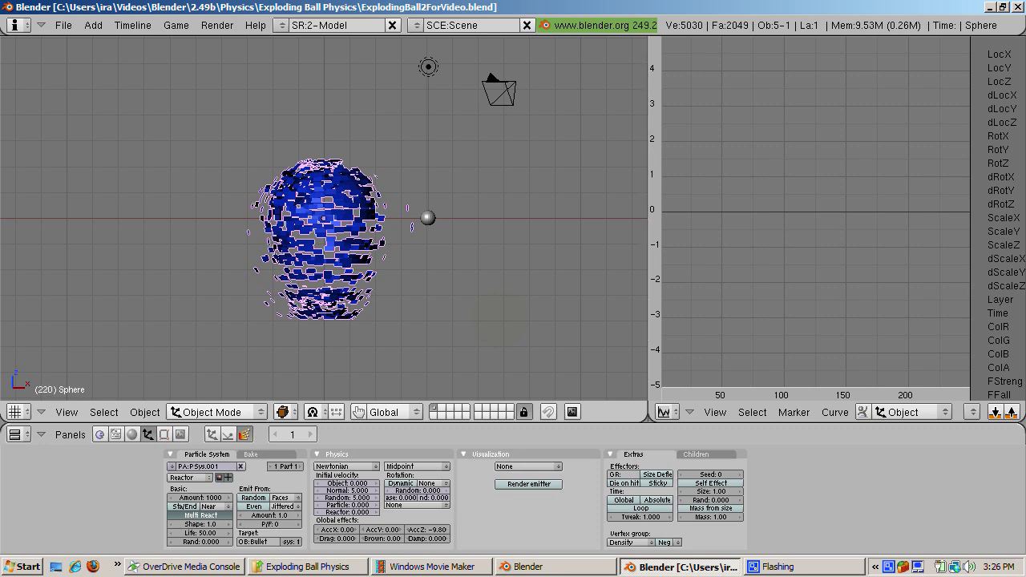
key("Escape")
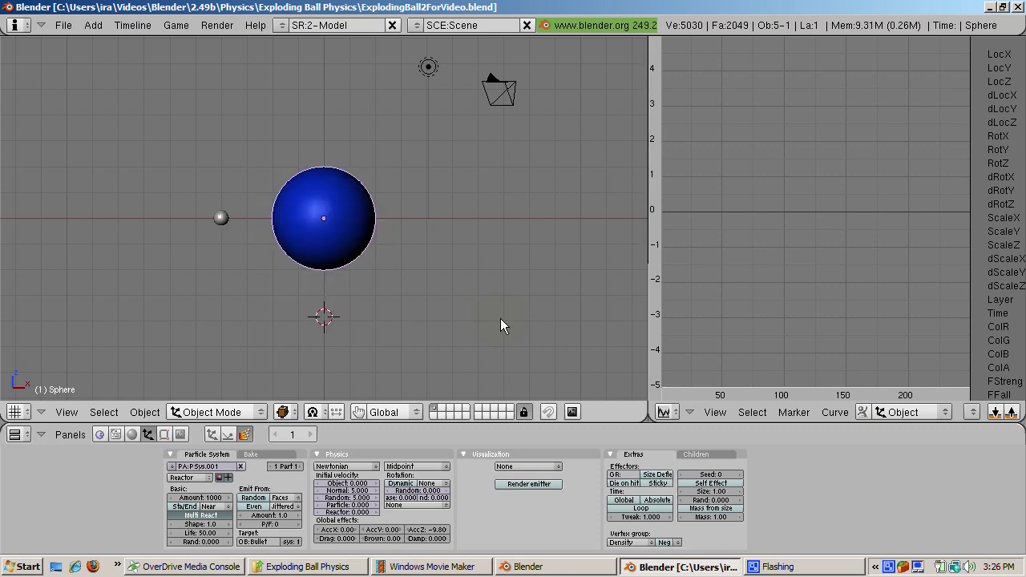
key("alt+a")
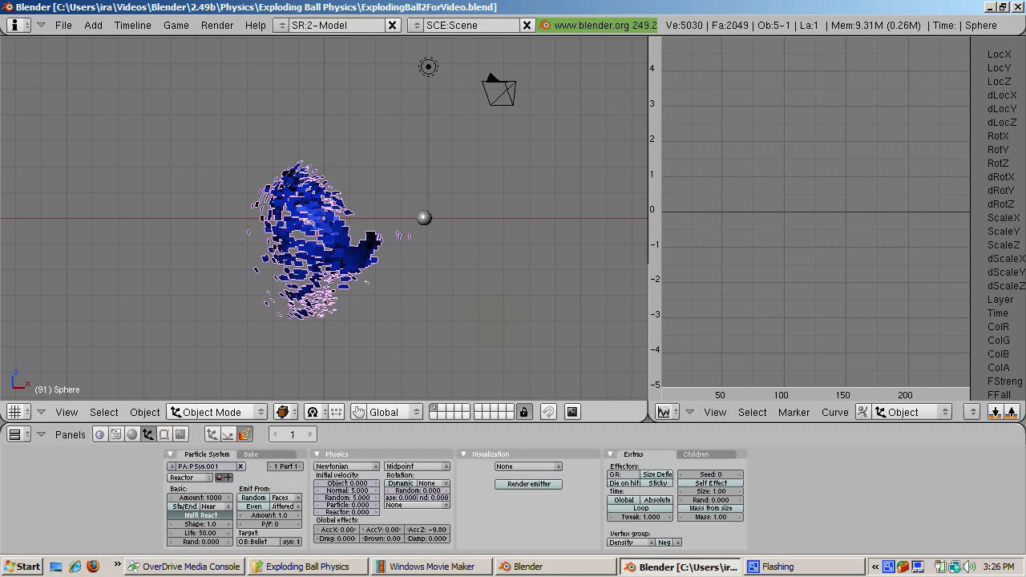
key("Escape")
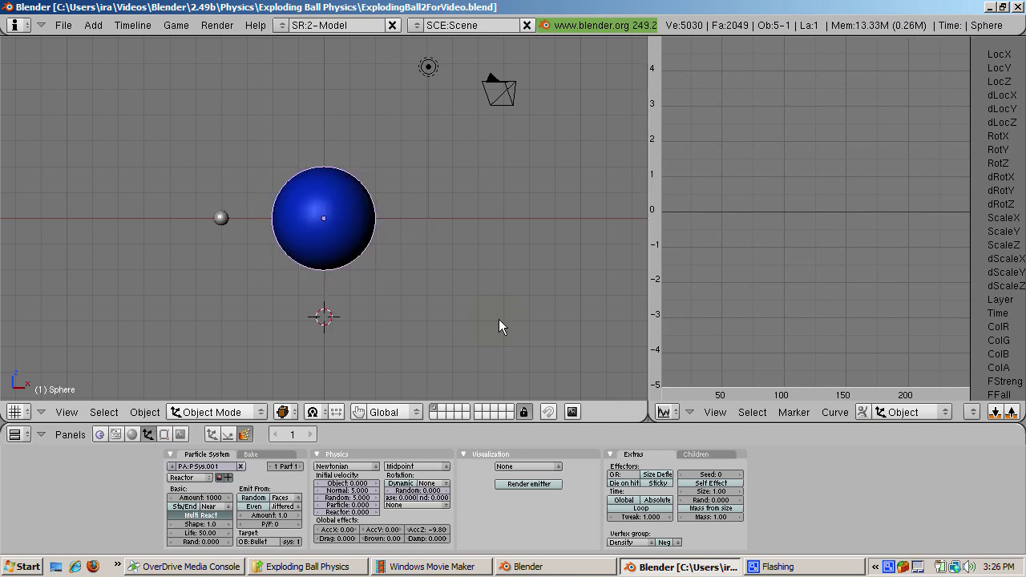